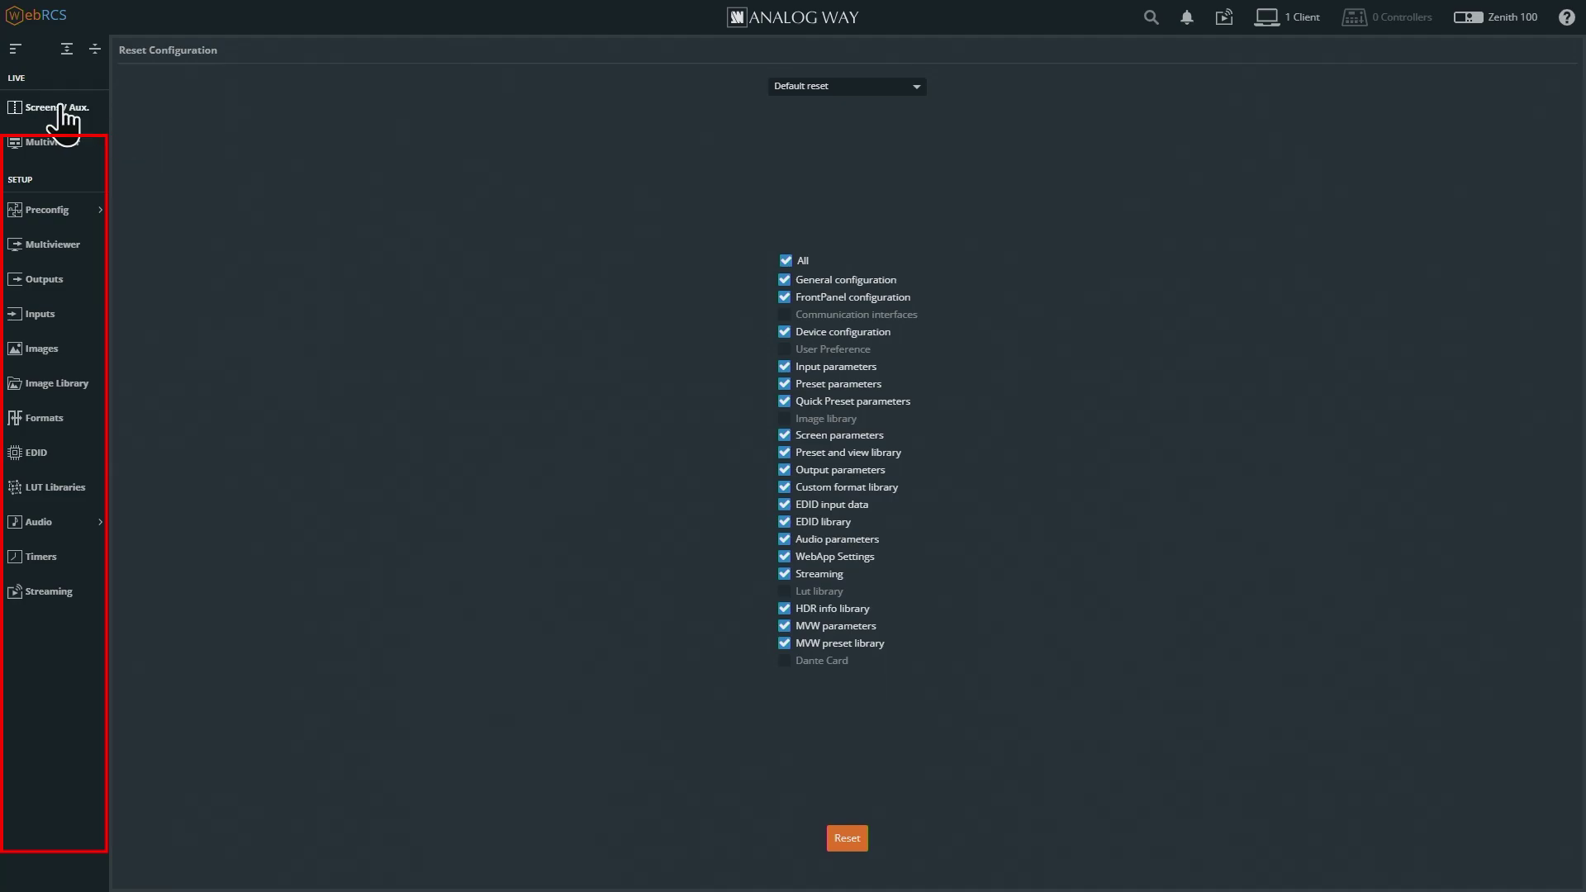
# Go from Screens / Aux. to the Preconfig System page with Genlock, Color Processing and Quick HDCP
pyautogui.click(51, 108)
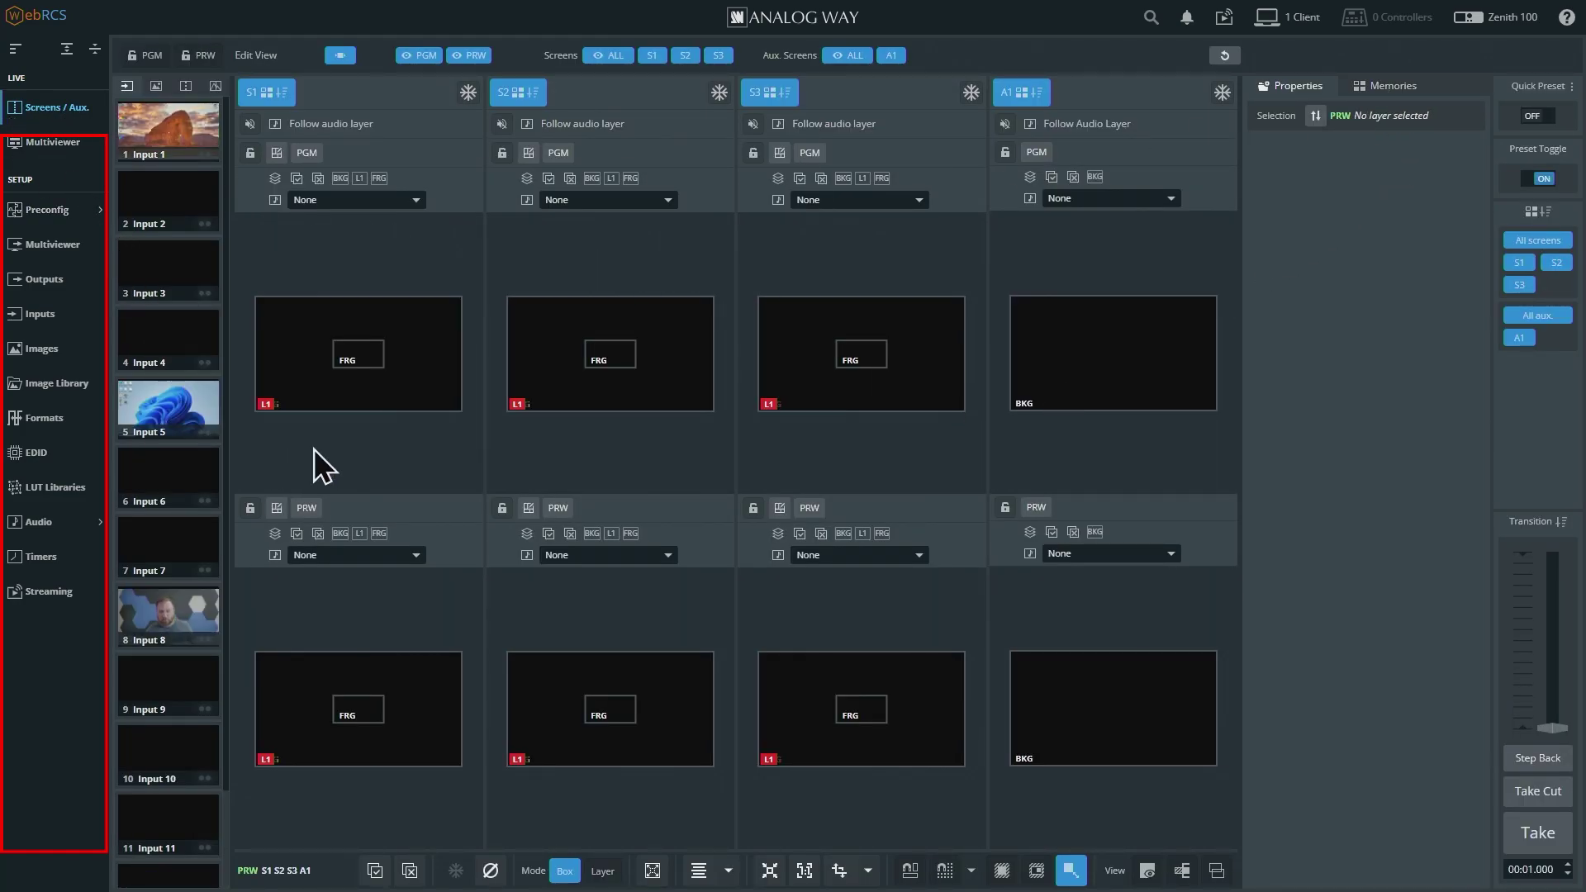
pyautogui.scroll(-2, 162, 635)
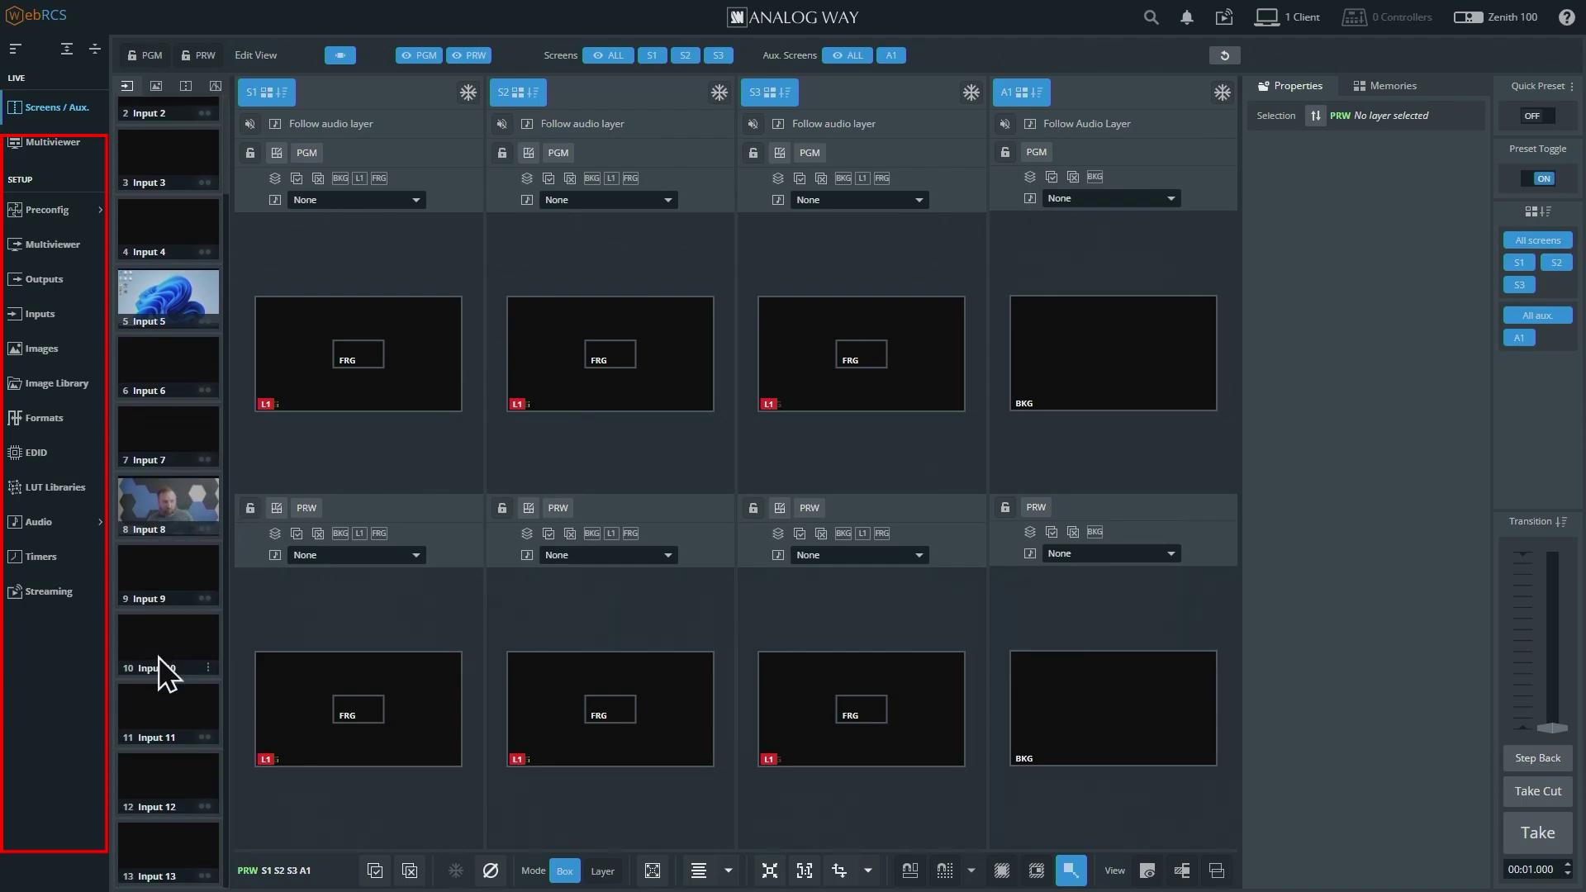
pyautogui.scroll(2, 159, 657)
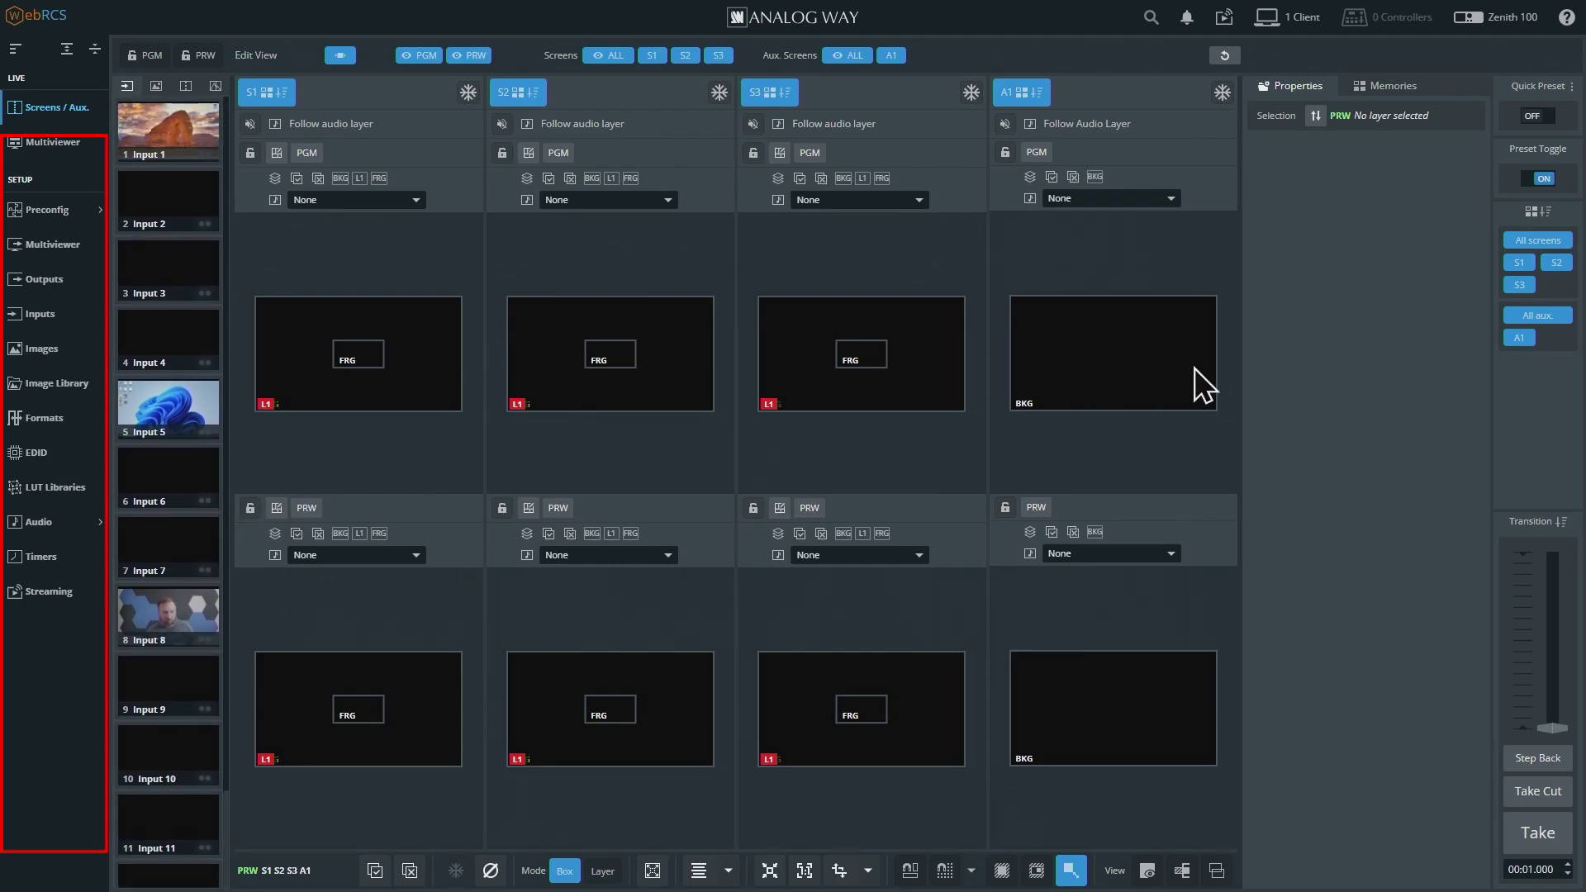
pyautogui.click(48, 213)
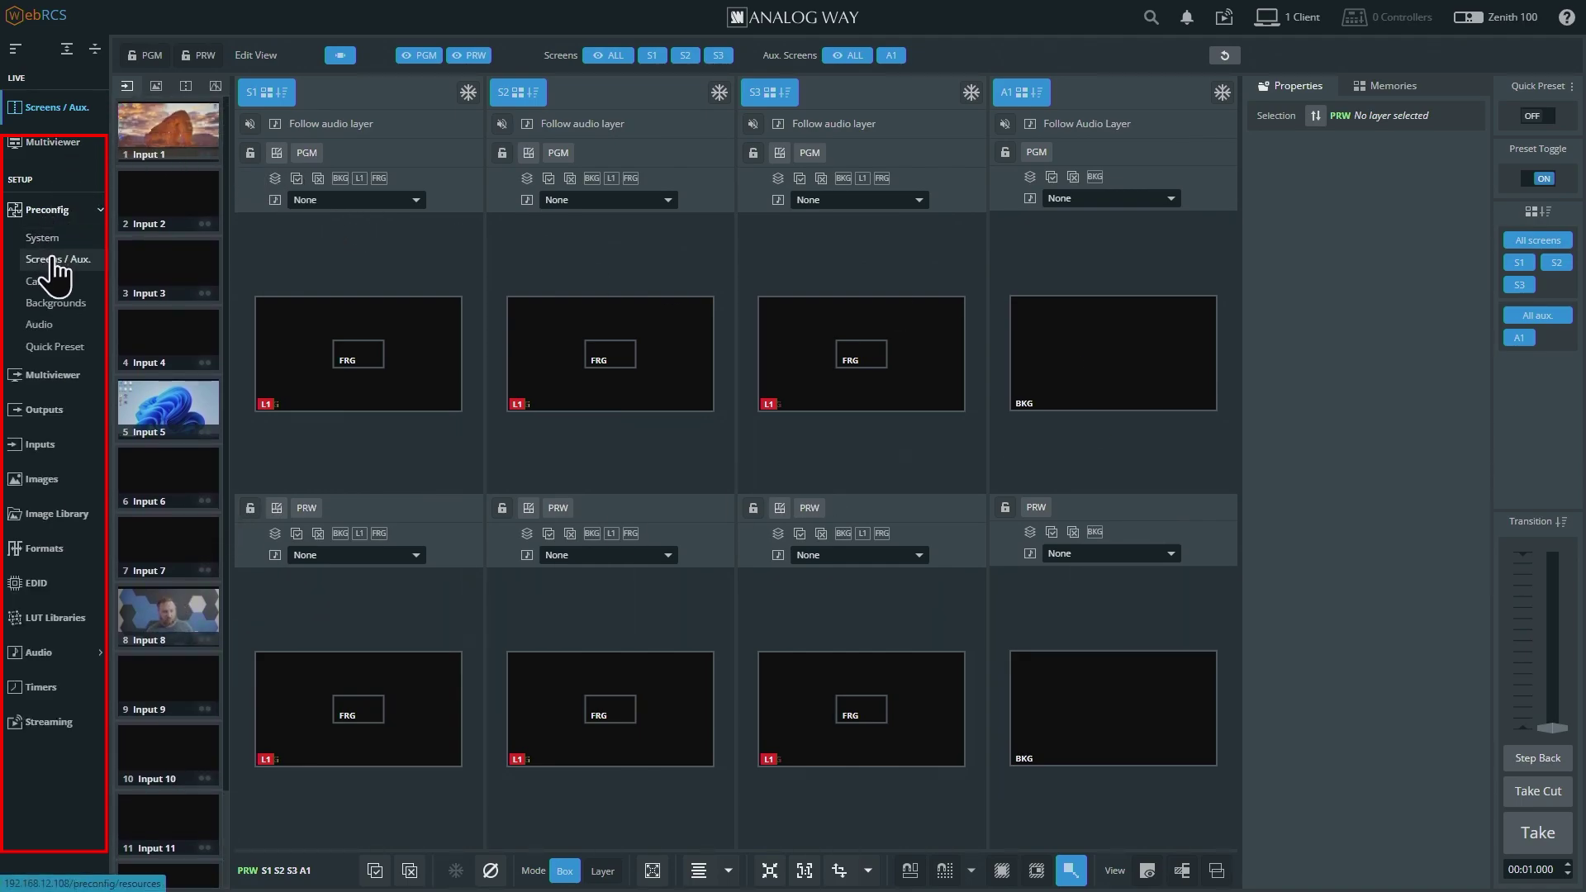
pyautogui.click(50, 241)
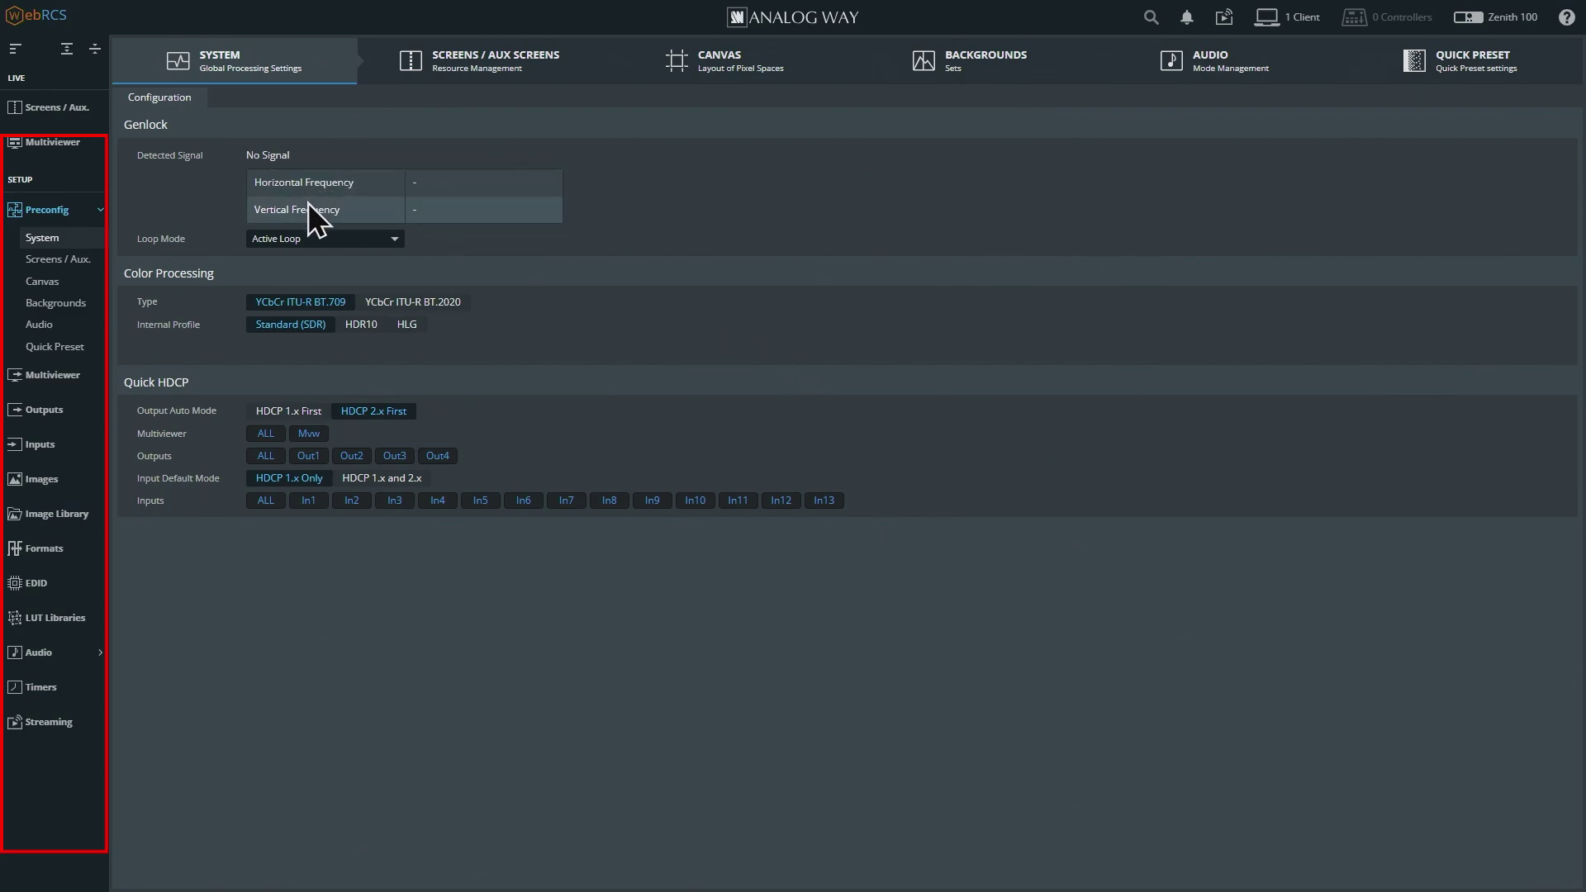
pyautogui.click(378, 258)
pyautogui.click(597, 268)
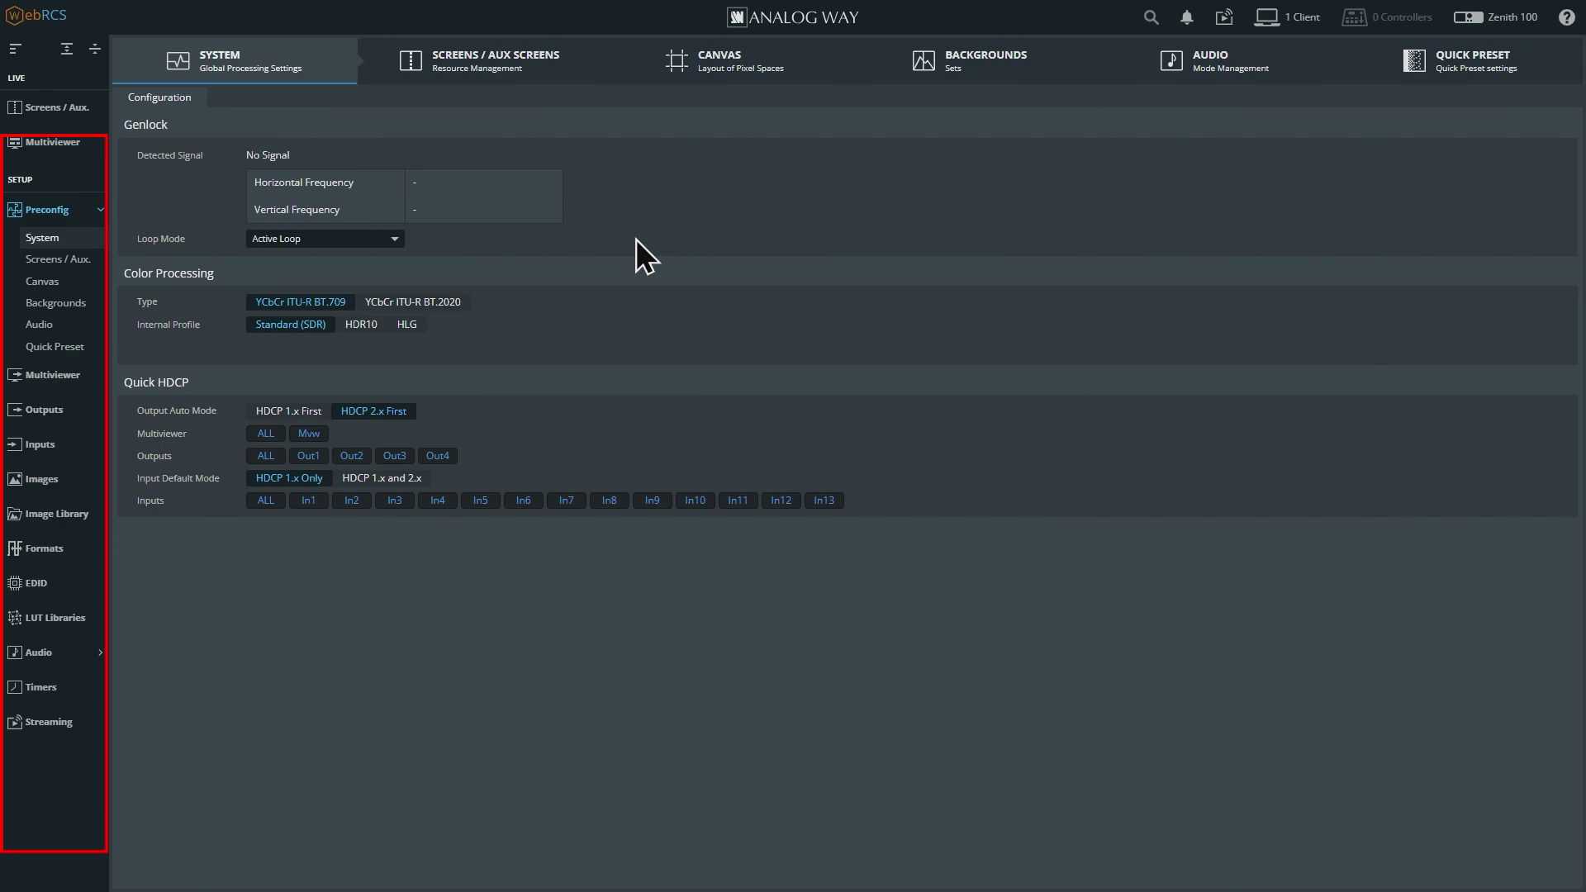
pyautogui.click(355, 238)
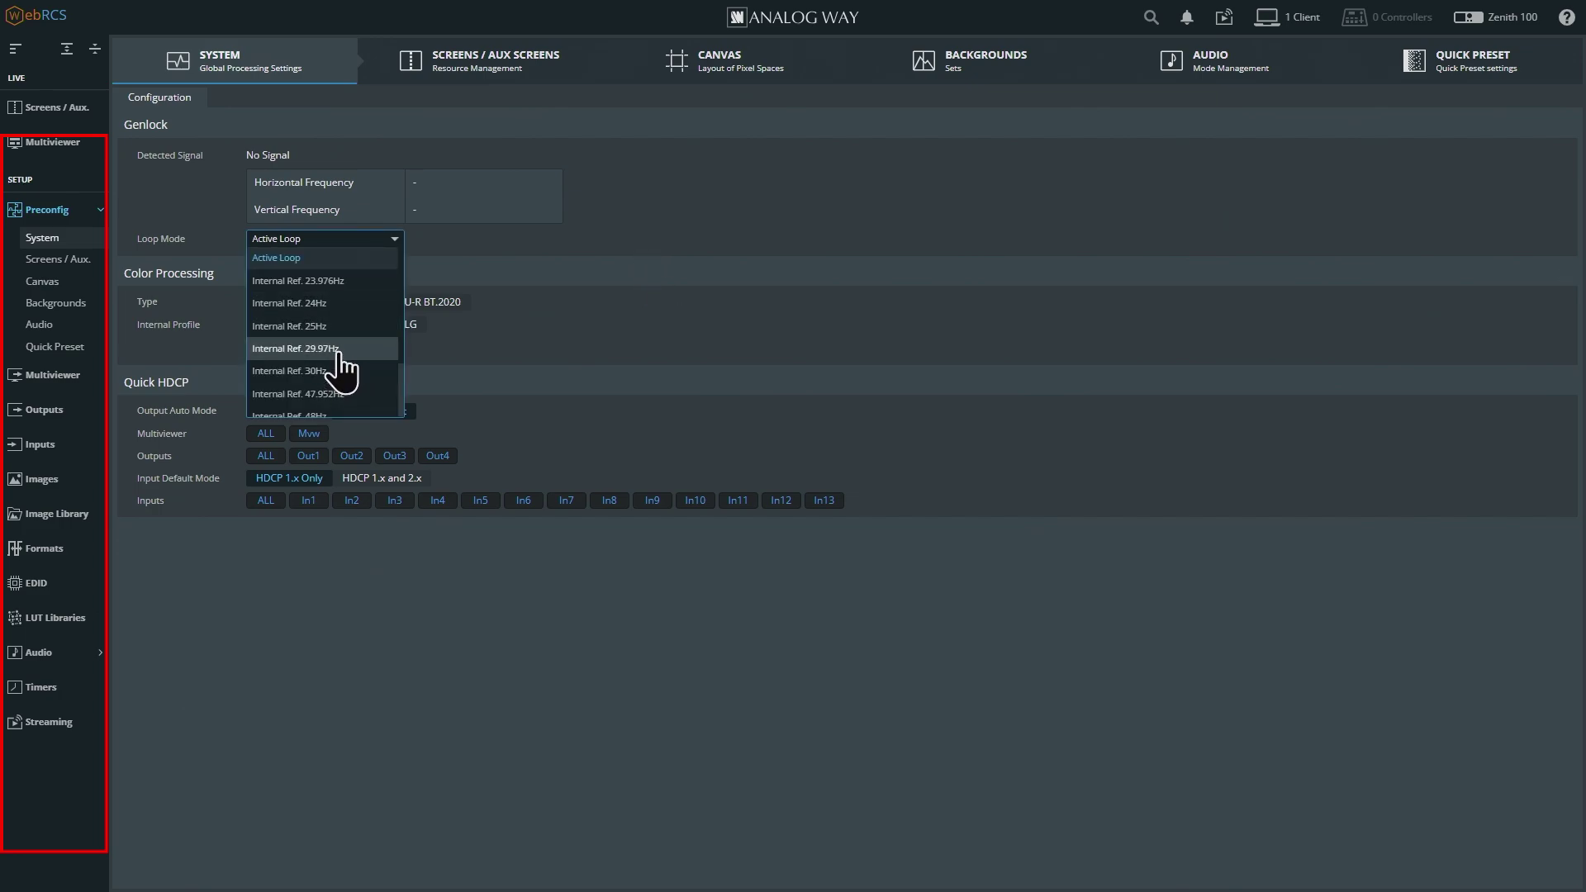
pyautogui.click(616, 228)
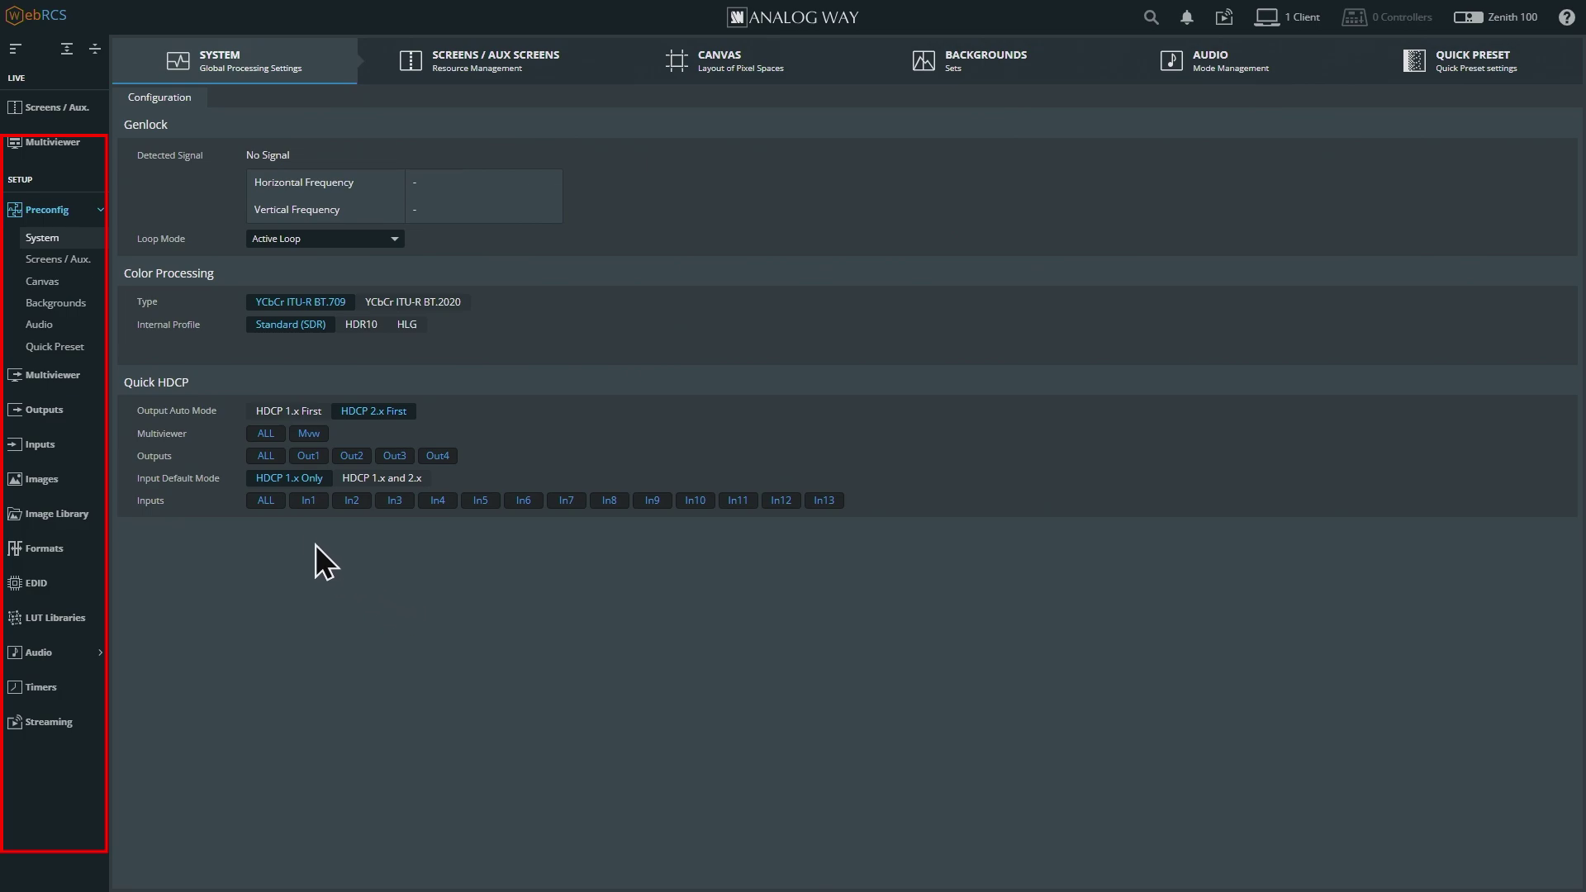
# Open the Screens / Aux Screens setup and demonstrate moving Output 1 and Layer 1 between screens
pyautogui.click(74, 263)
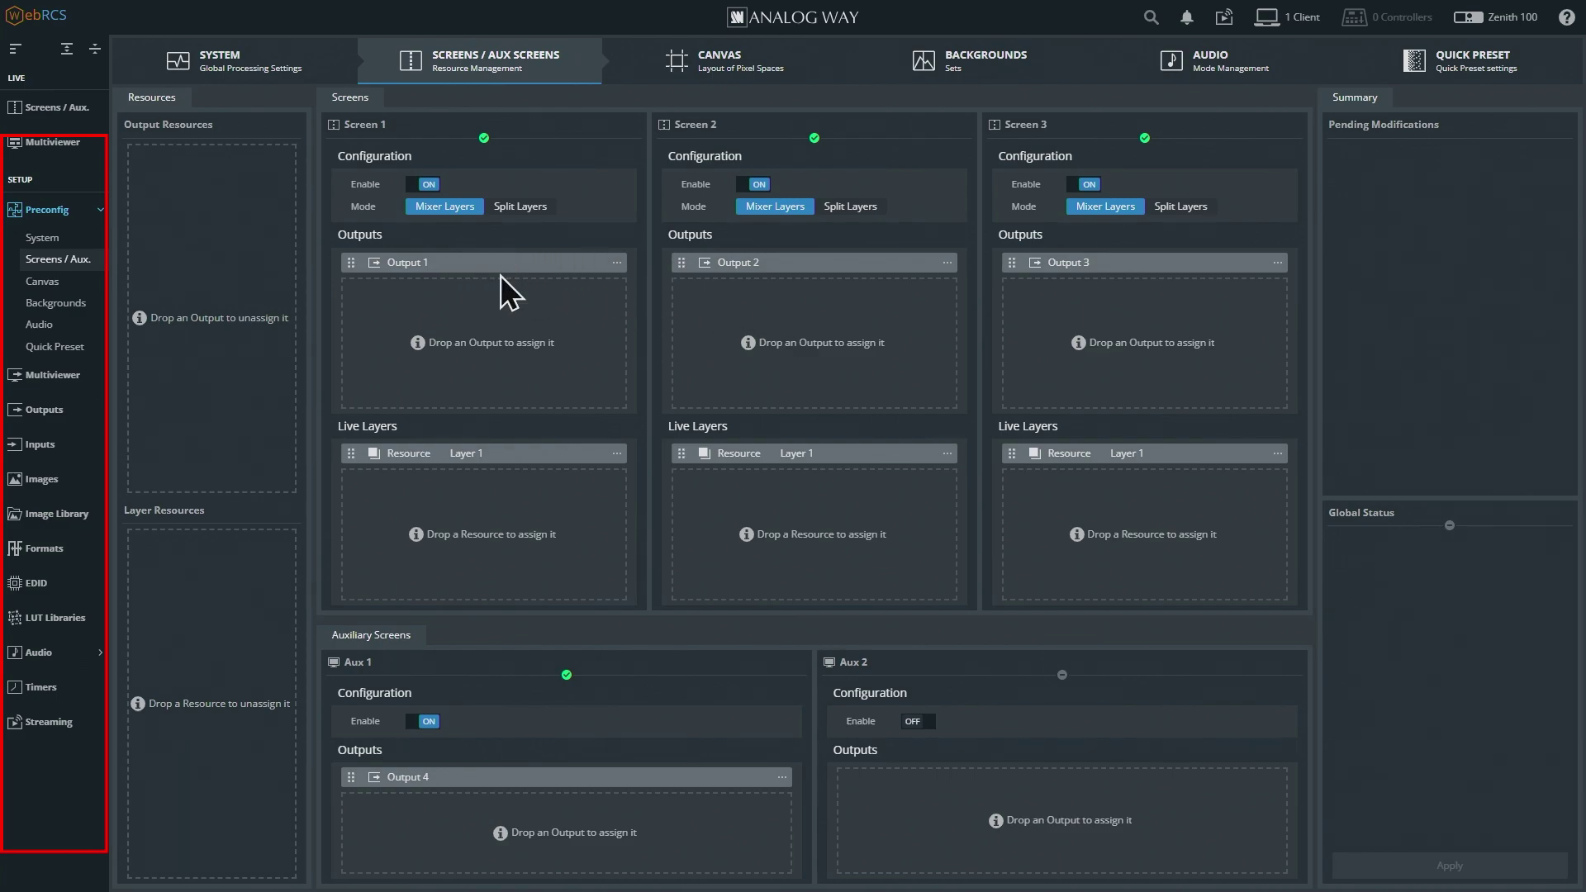
pyautogui.moveTo(495, 261); pyautogui.dragTo(373, 332)
pyautogui.moveTo(506, 454); pyautogui.dragTo(458, 519)
# Move Screen 2's layer into Screen 1, disable Screen 2, release Output 2, and apply
pyautogui.moveTo(746, 457); pyautogui.dragTo(382, 512)
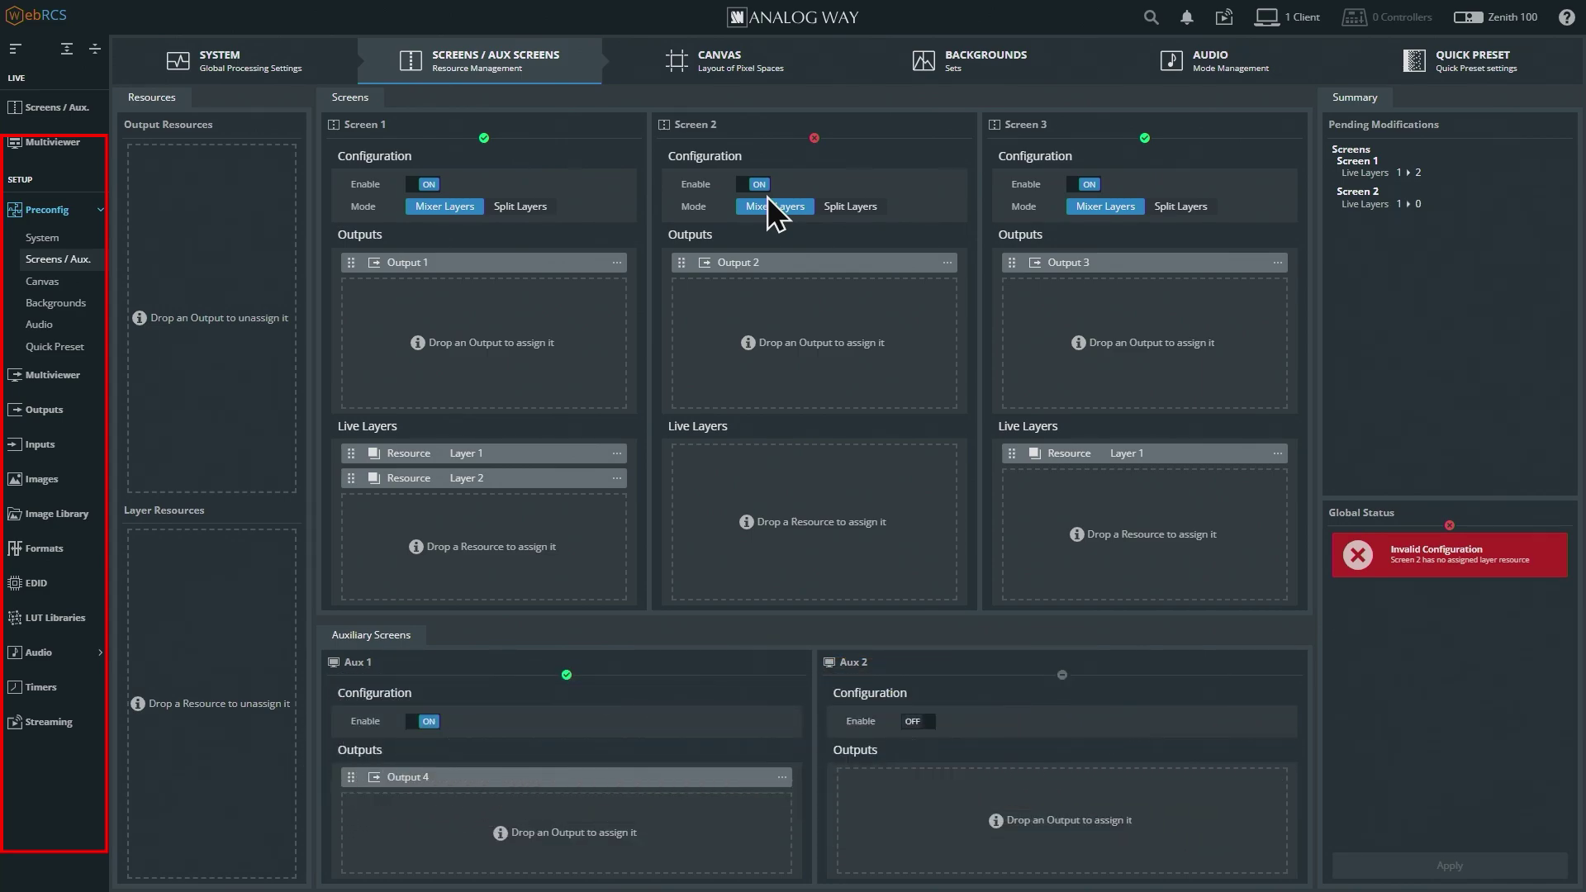
pyautogui.click(759, 184)
pyautogui.moveTo(738, 261); pyautogui.dragTo(170, 228)
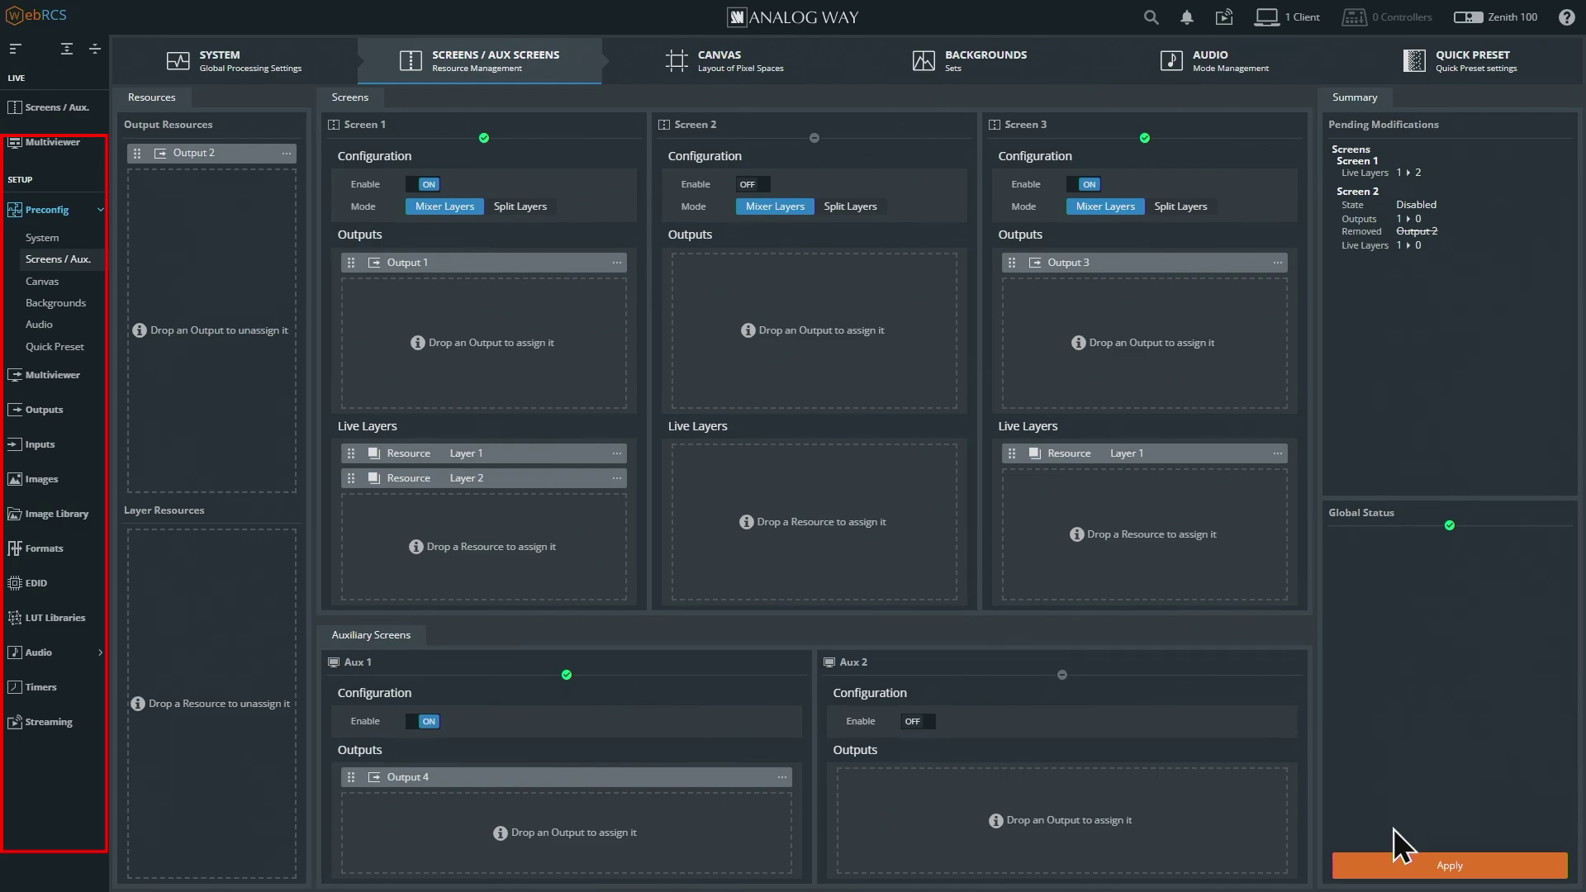
pyautogui.click(1437, 863)
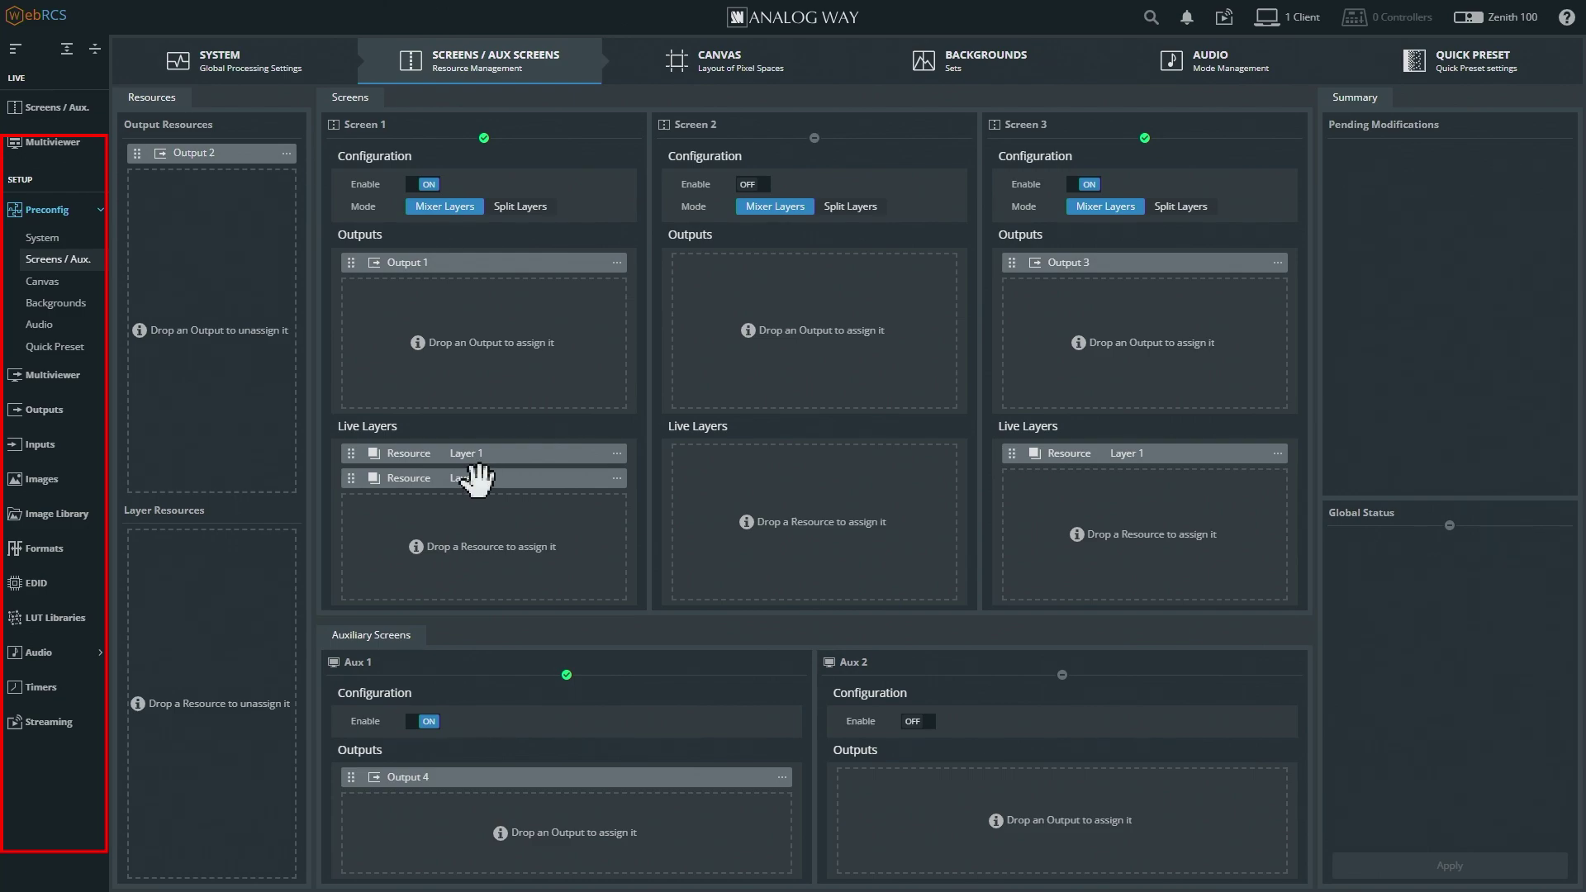
pyautogui.moveTo(471, 478); pyautogui.dragTo(804, 531)
# Show the S1 canvas: Output 1 on a 1920x1080 canvas
pyautogui.click(42, 281)
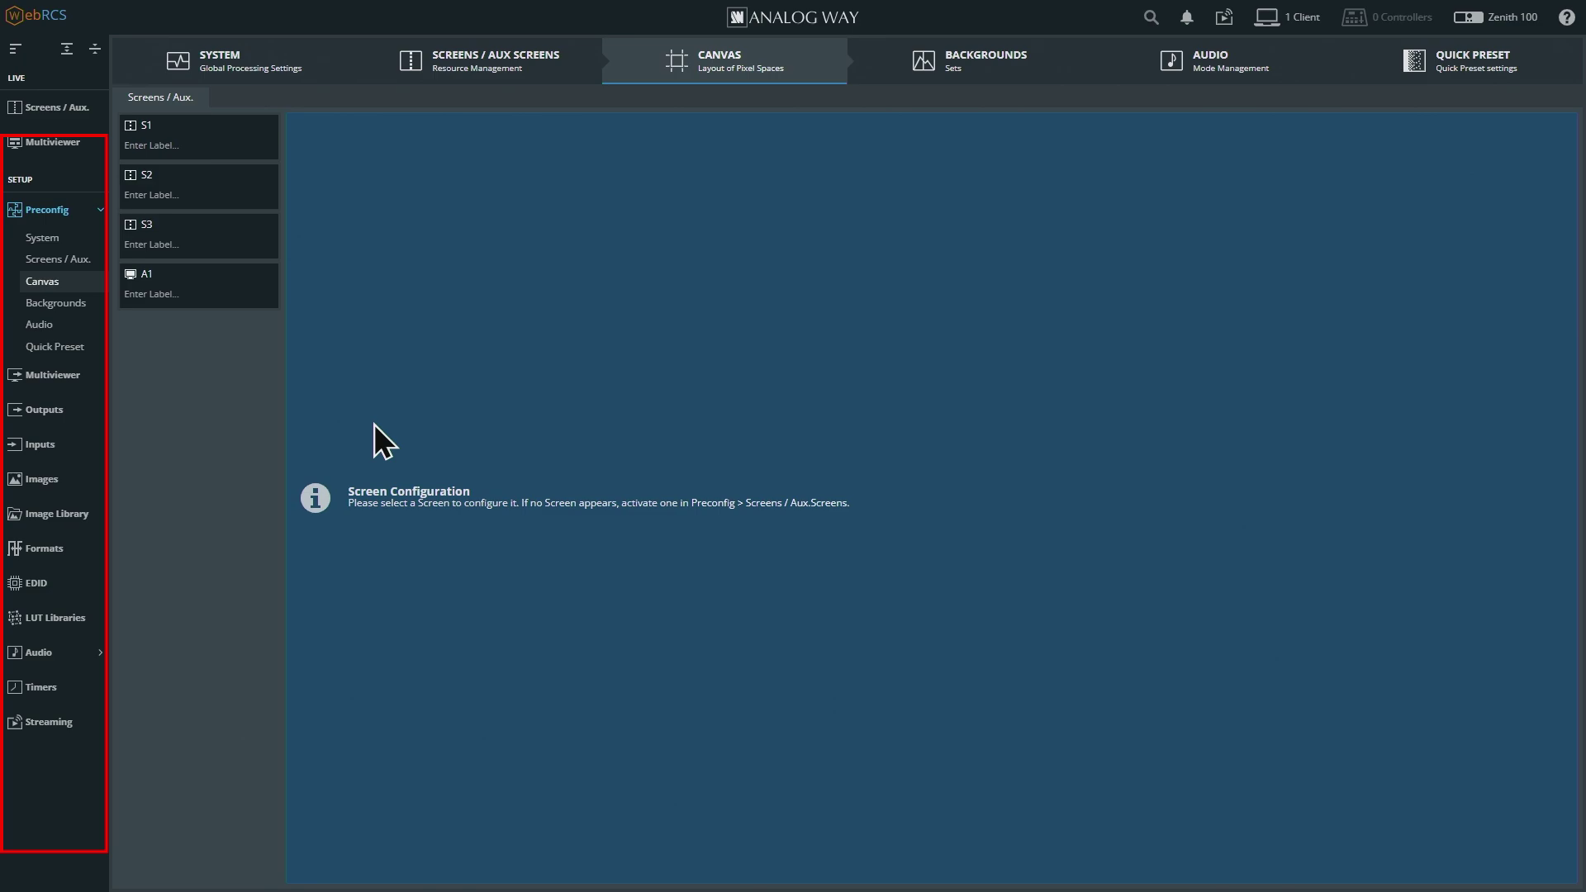
pyautogui.click(224, 138)
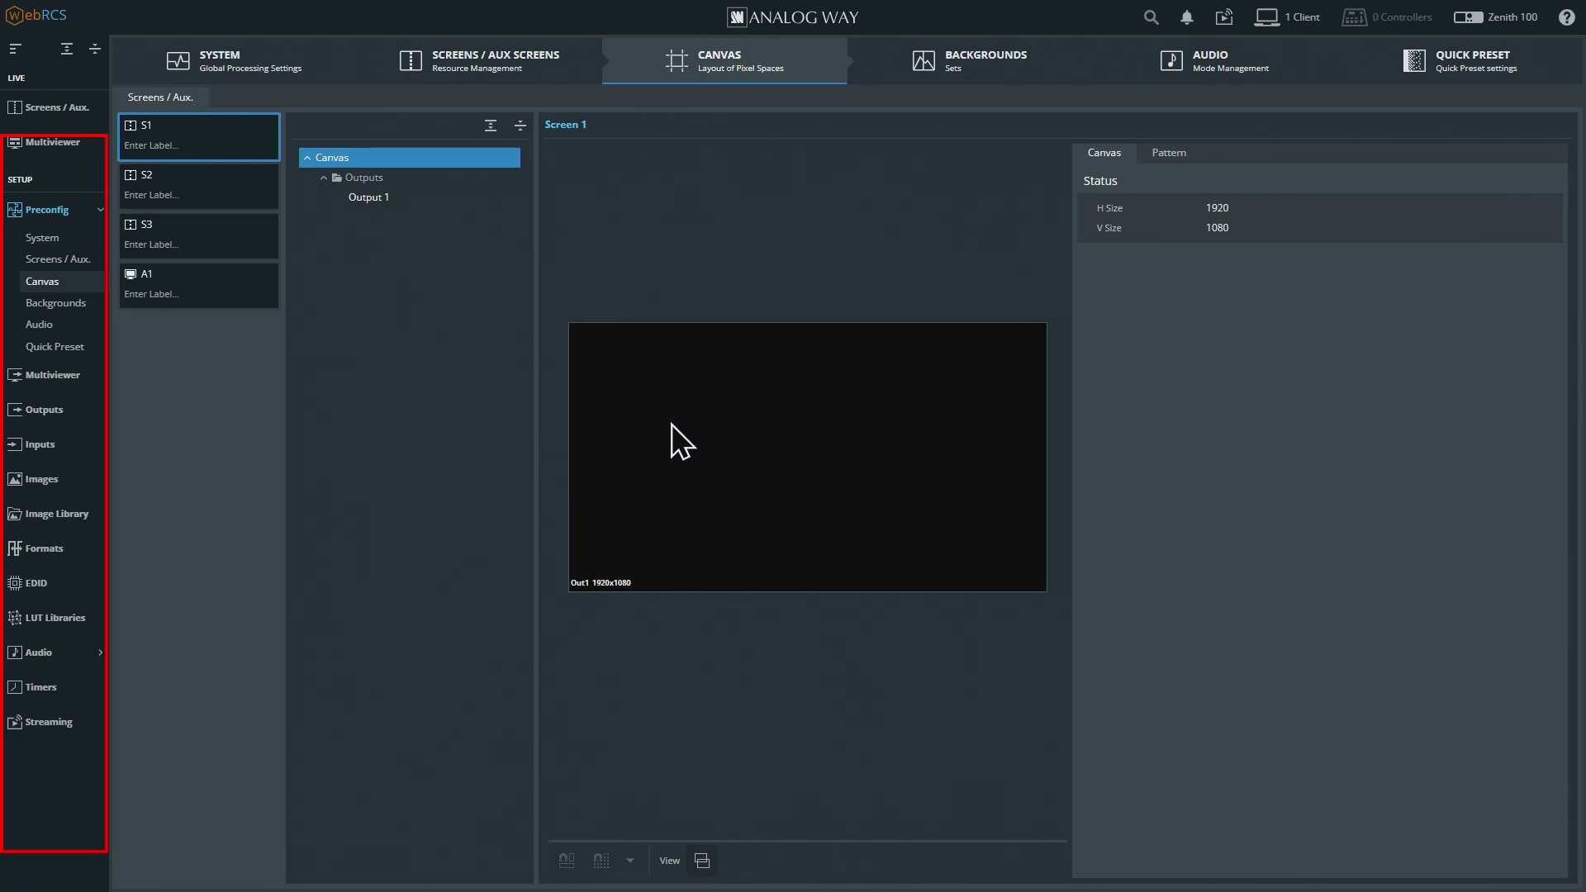
# Review Output 1's format list, keeping HDTV 1080p, then go to the Backgrounds Sets page
pyautogui.click(674, 466)
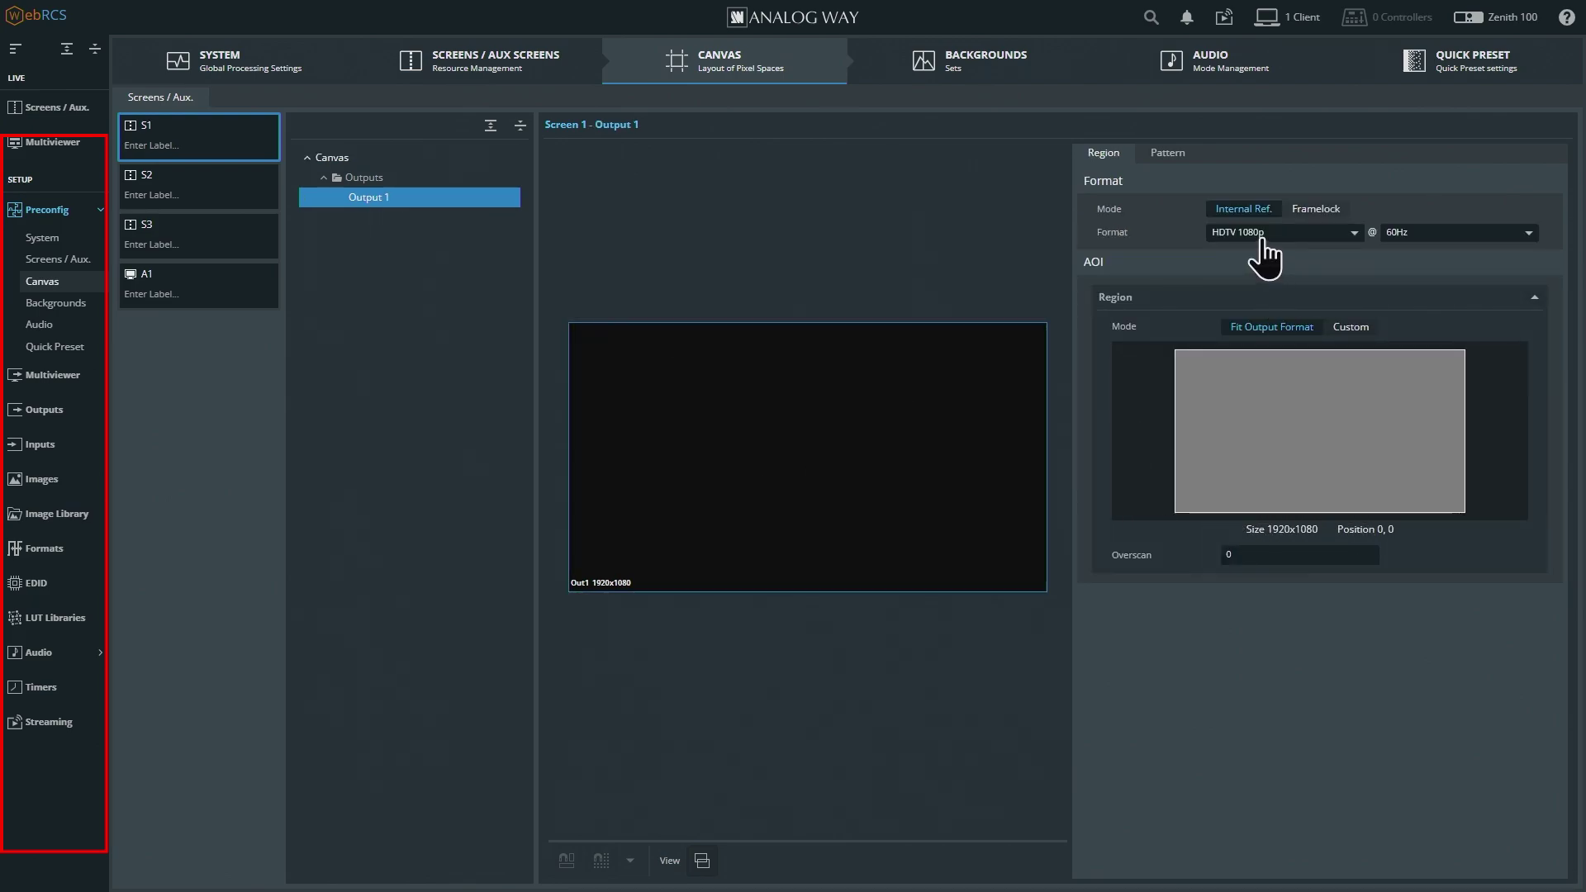
pyautogui.click(1292, 233)
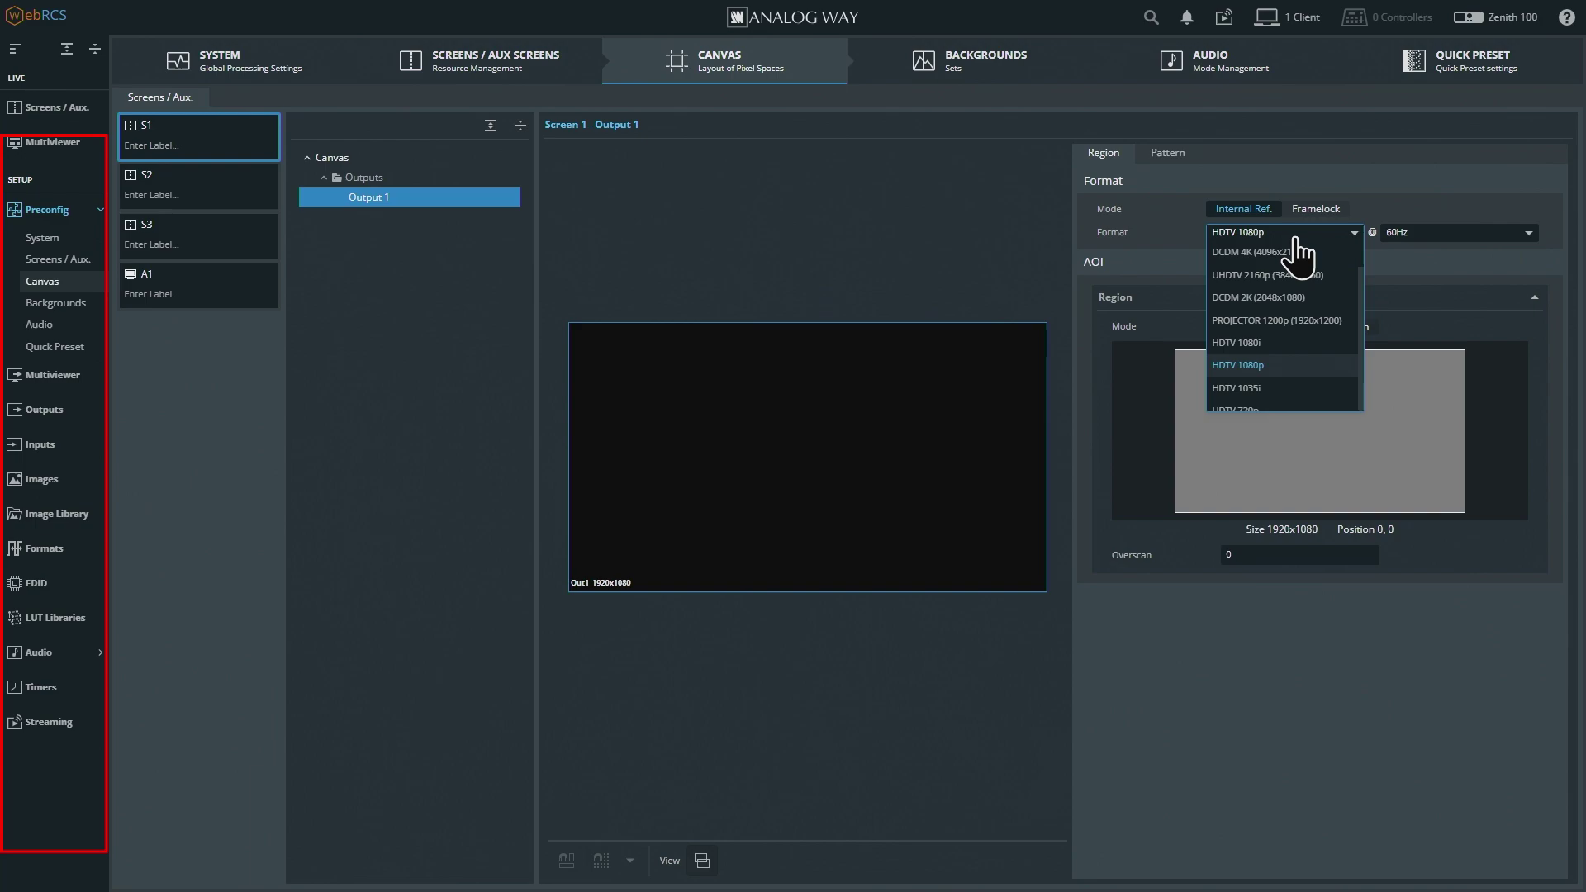
pyautogui.scroll(-5, 1303, 368)
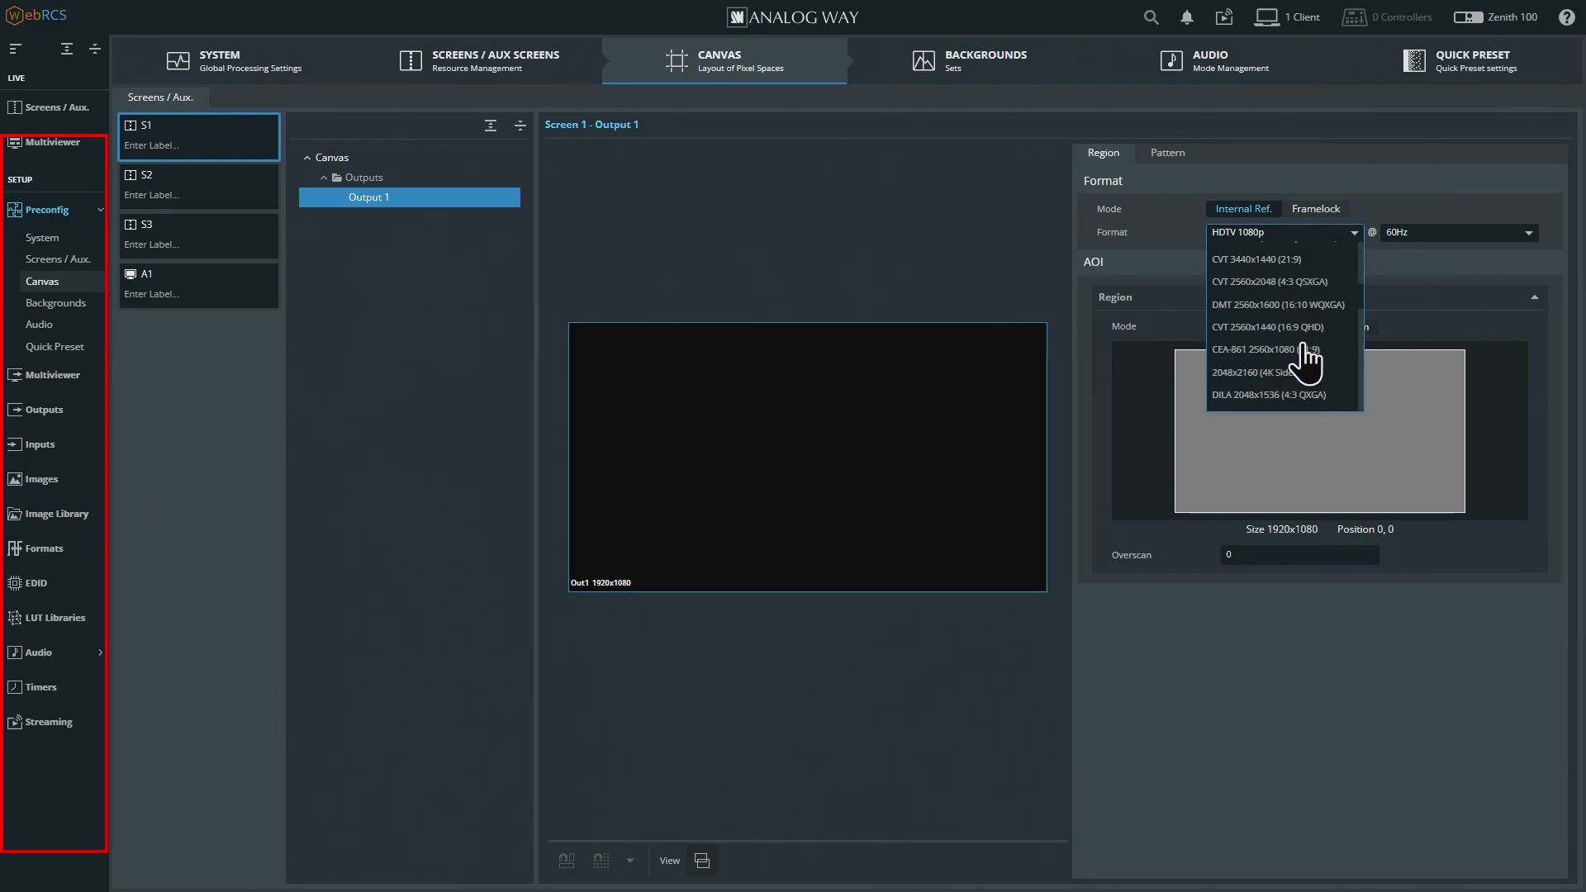
pyautogui.scroll(-6, 1303, 359)
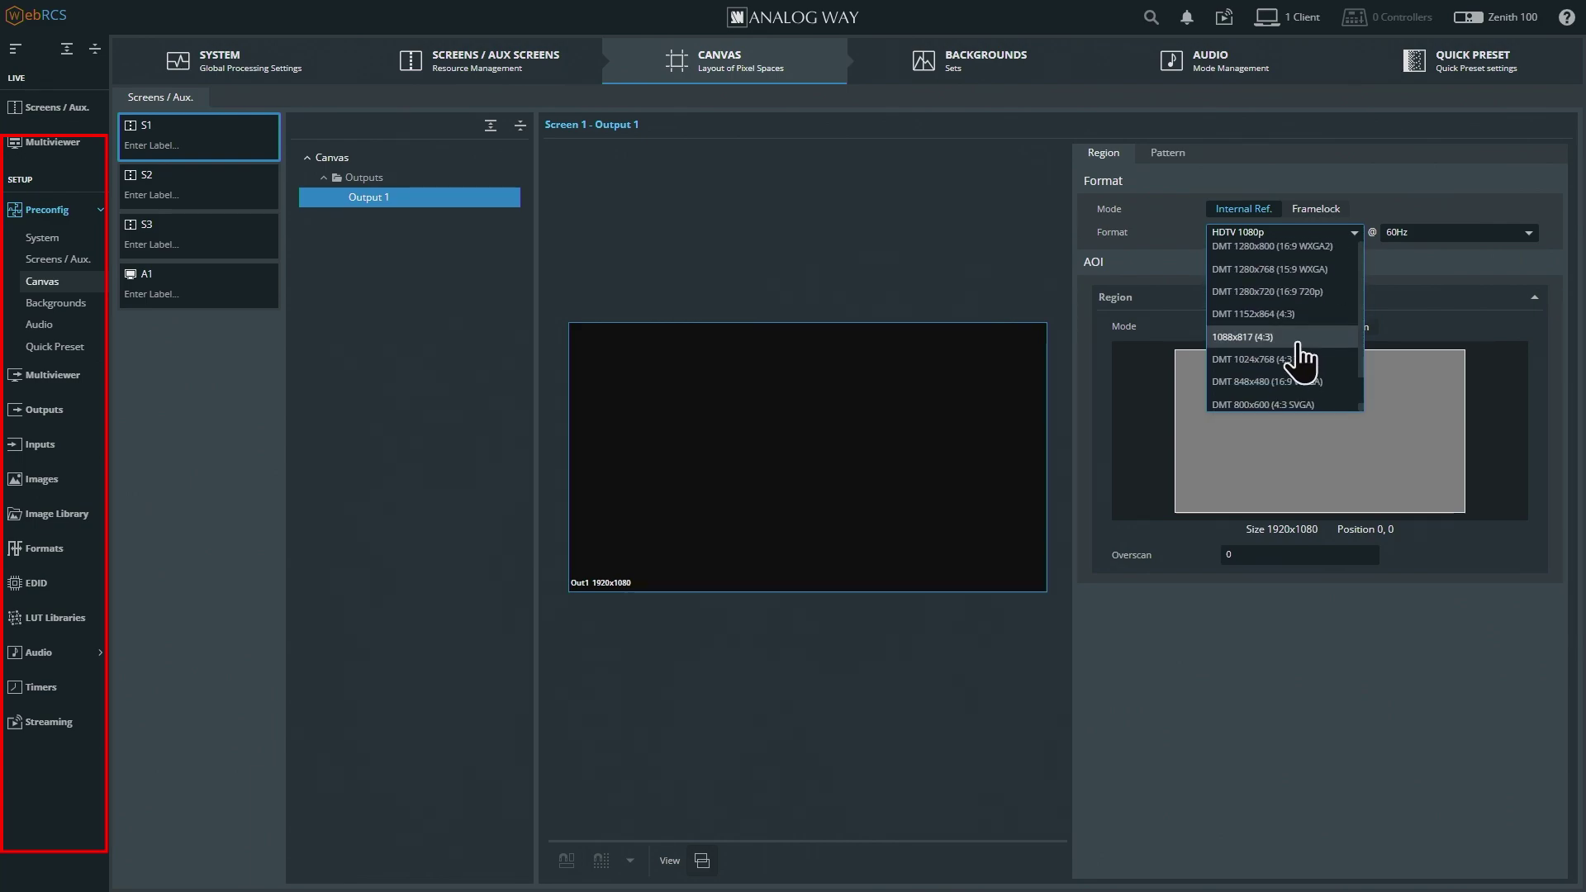
pyautogui.scroll(11, 1302, 357)
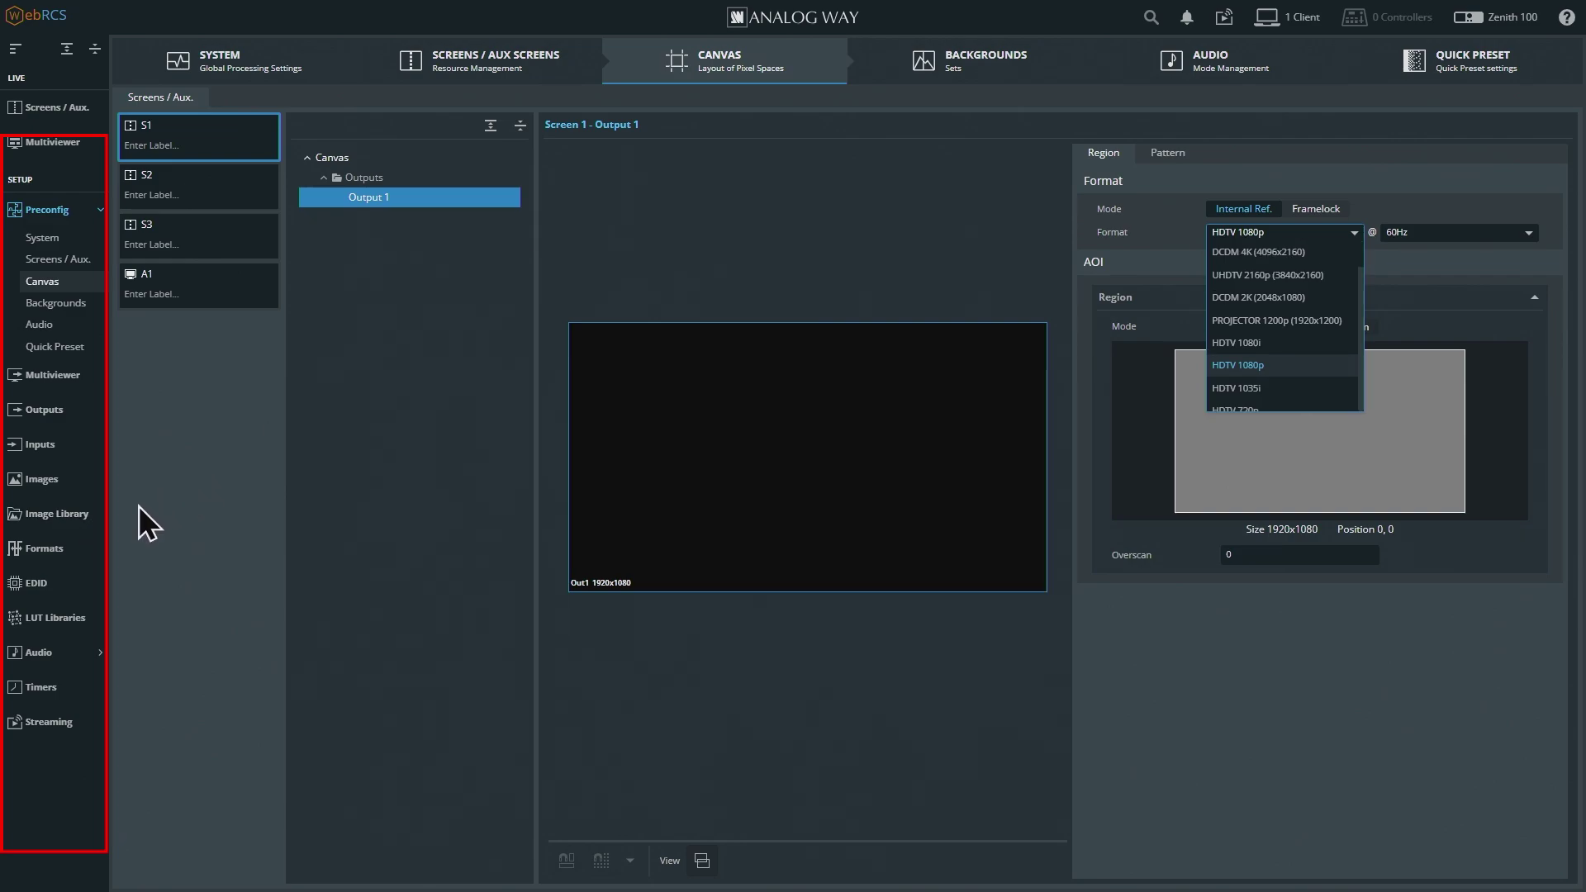
pyautogui.click(668, 407)
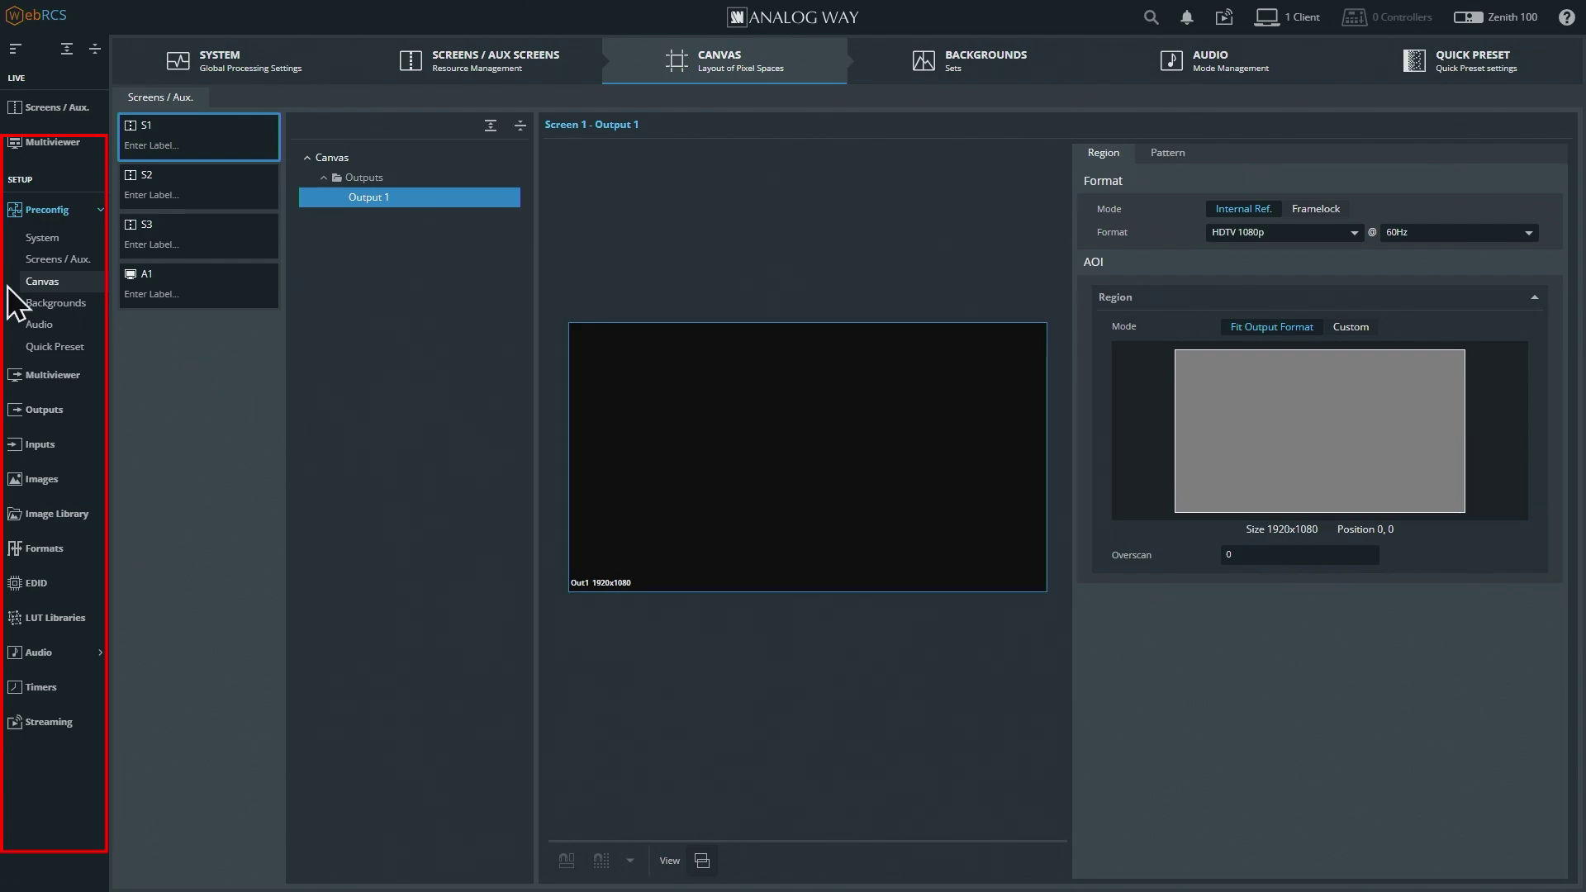
pyautogui.click(70, 304)
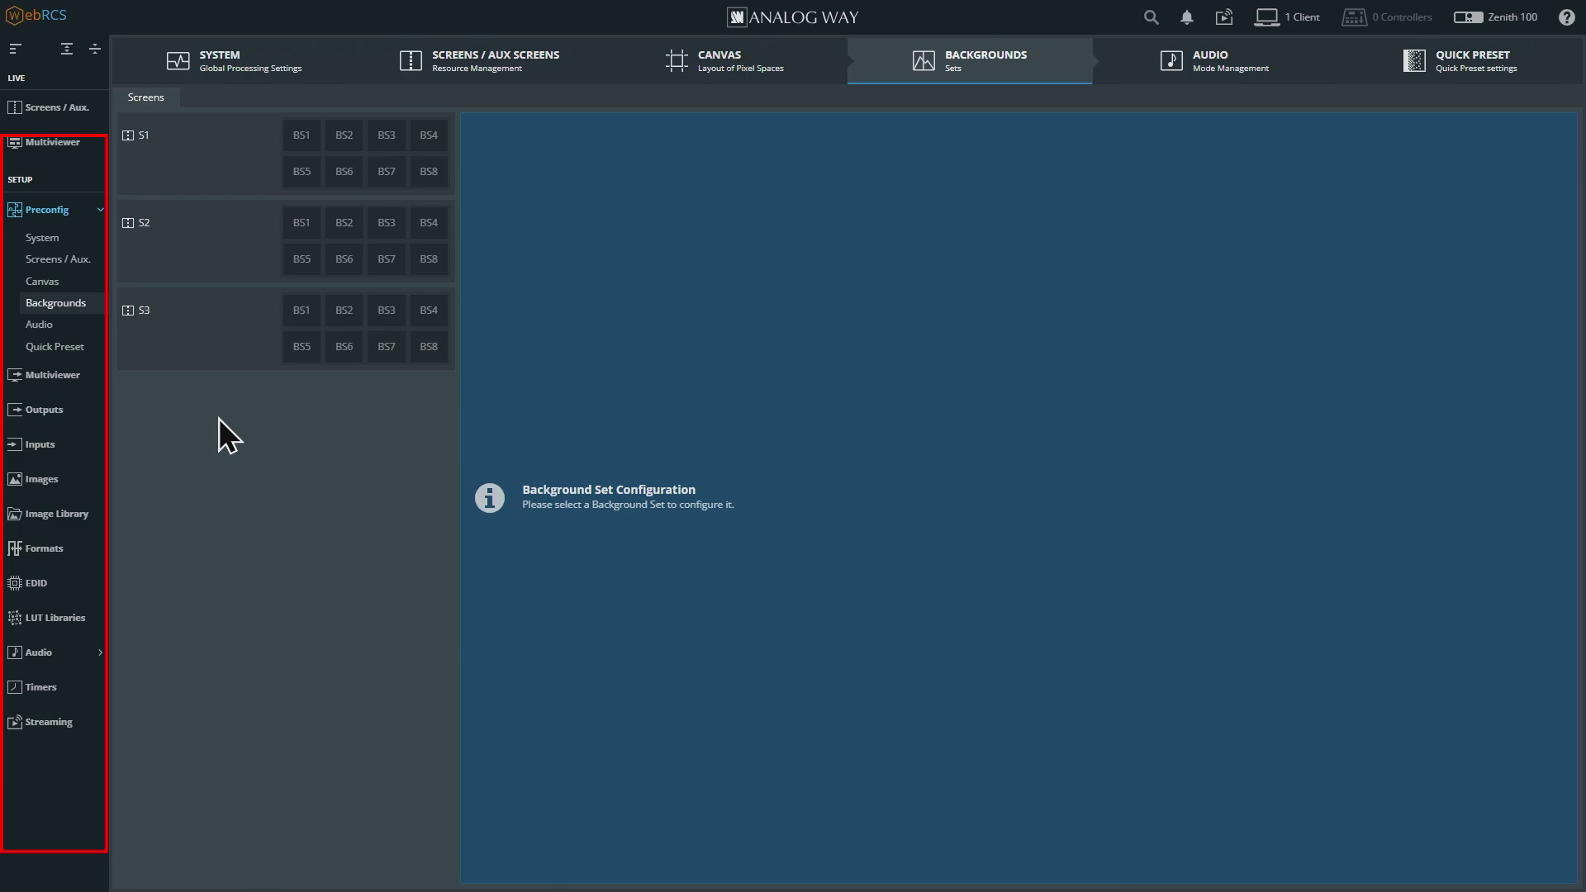
# Review the inputs and background images for Screen 1's BS1, then go to the Audio page
pyautogui.click(301, 134)
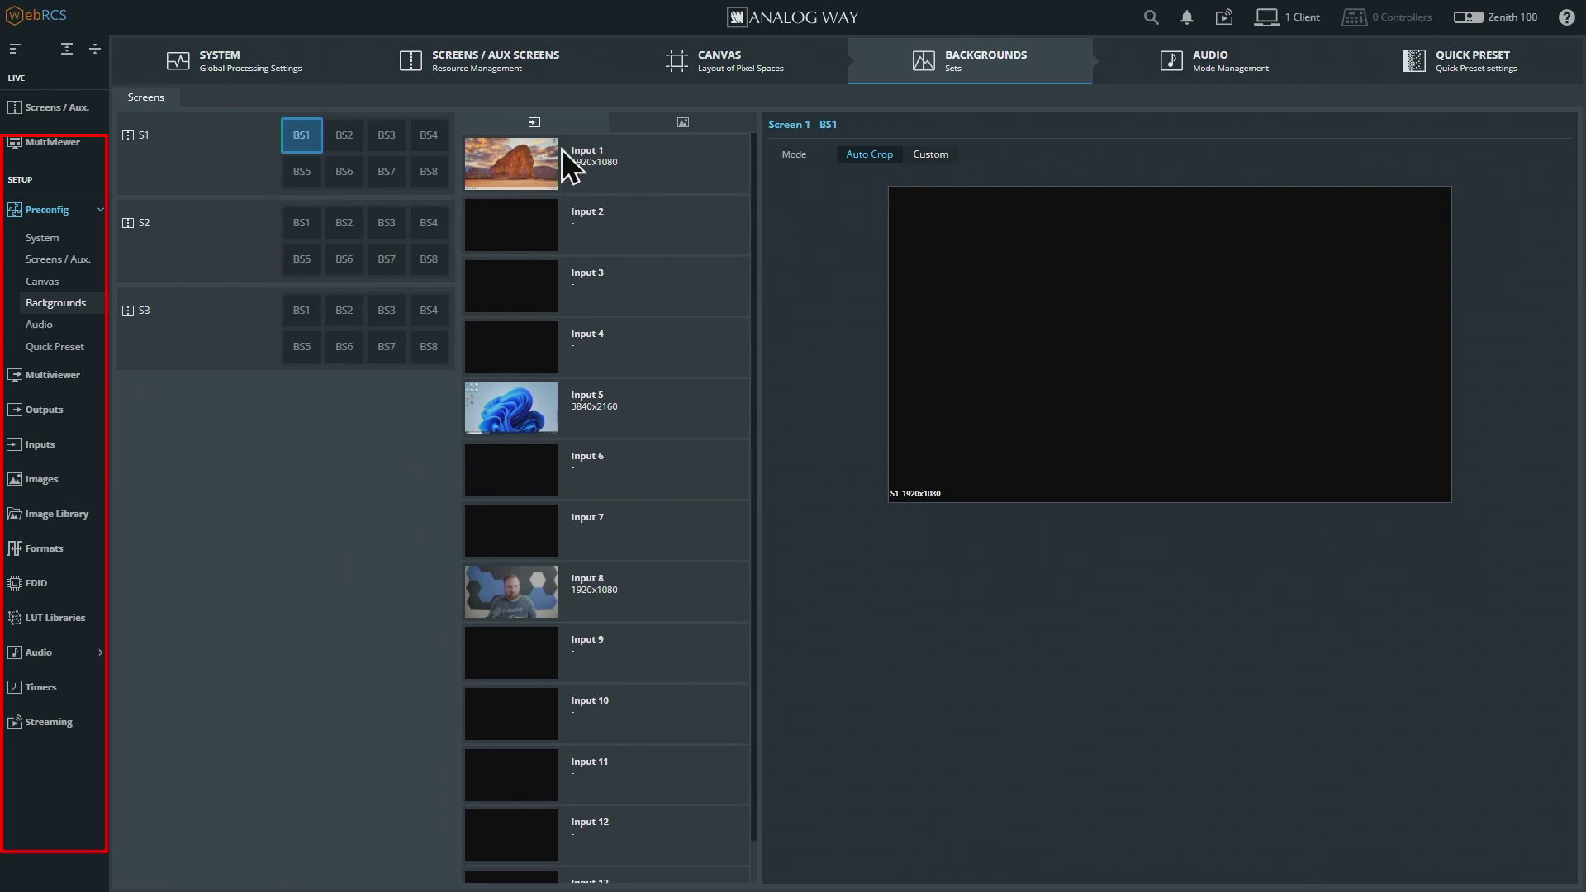
pyautogui.click(678, 131)
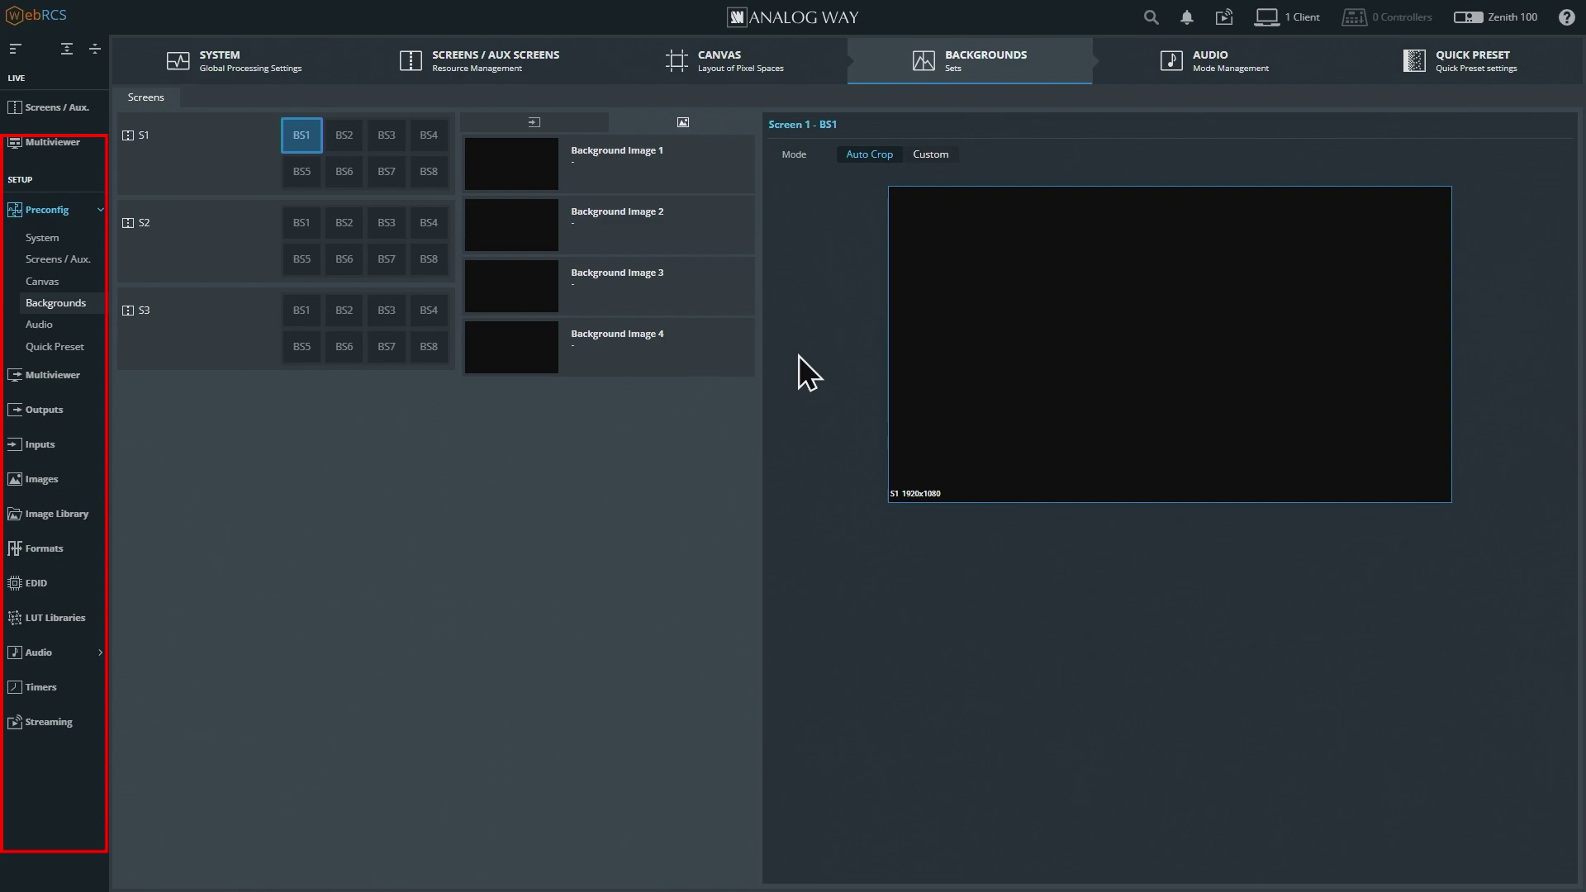
pyautogui.click(49, 324)
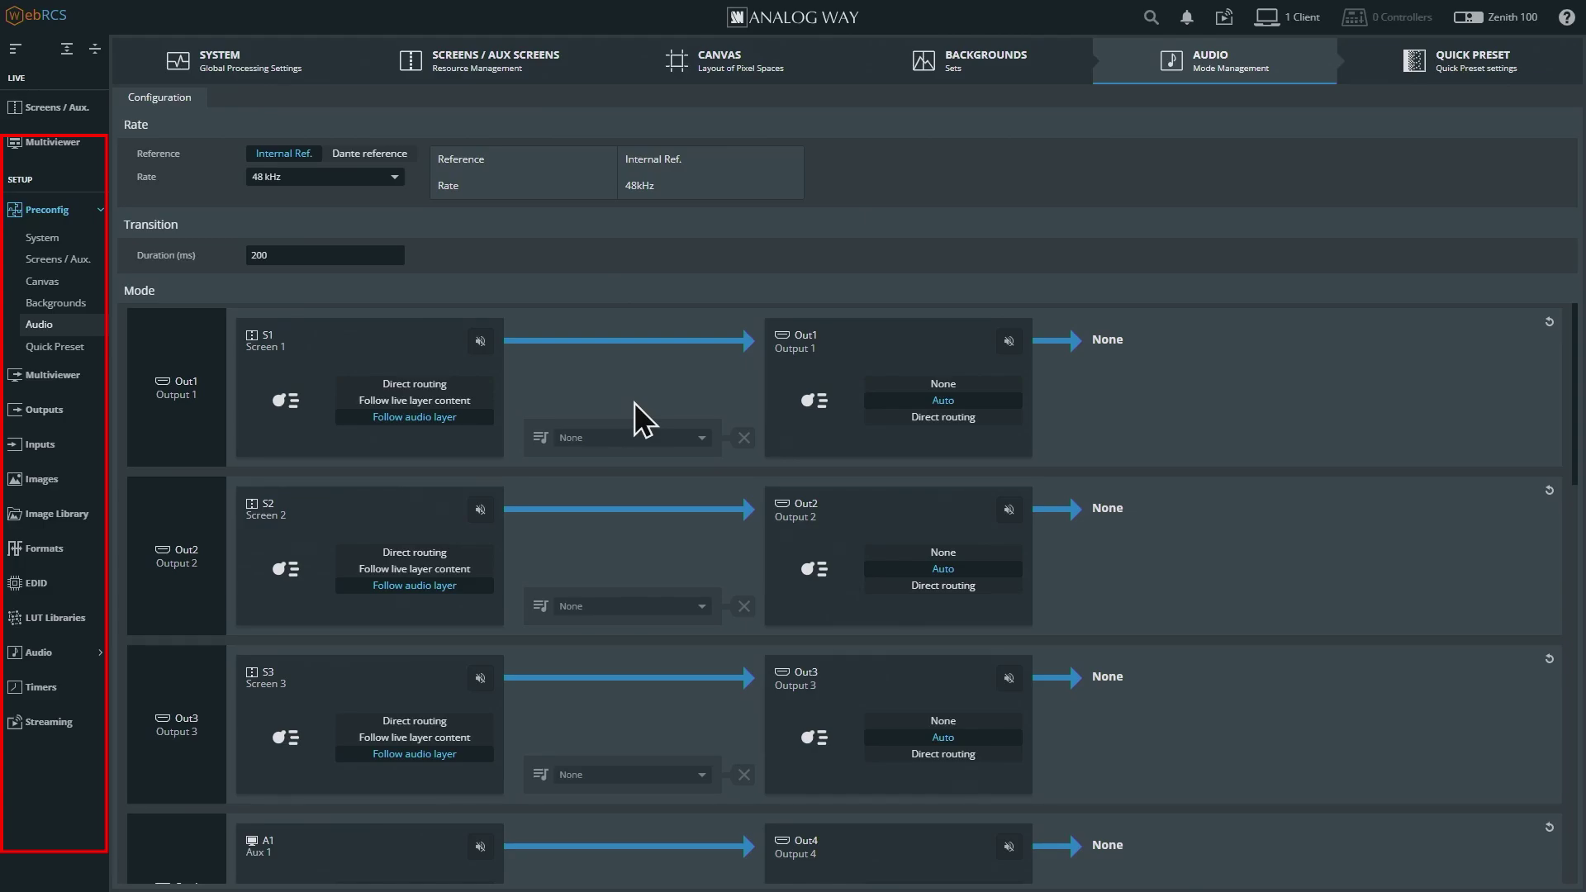
pyautogui.scroll(-2, 251, 483)
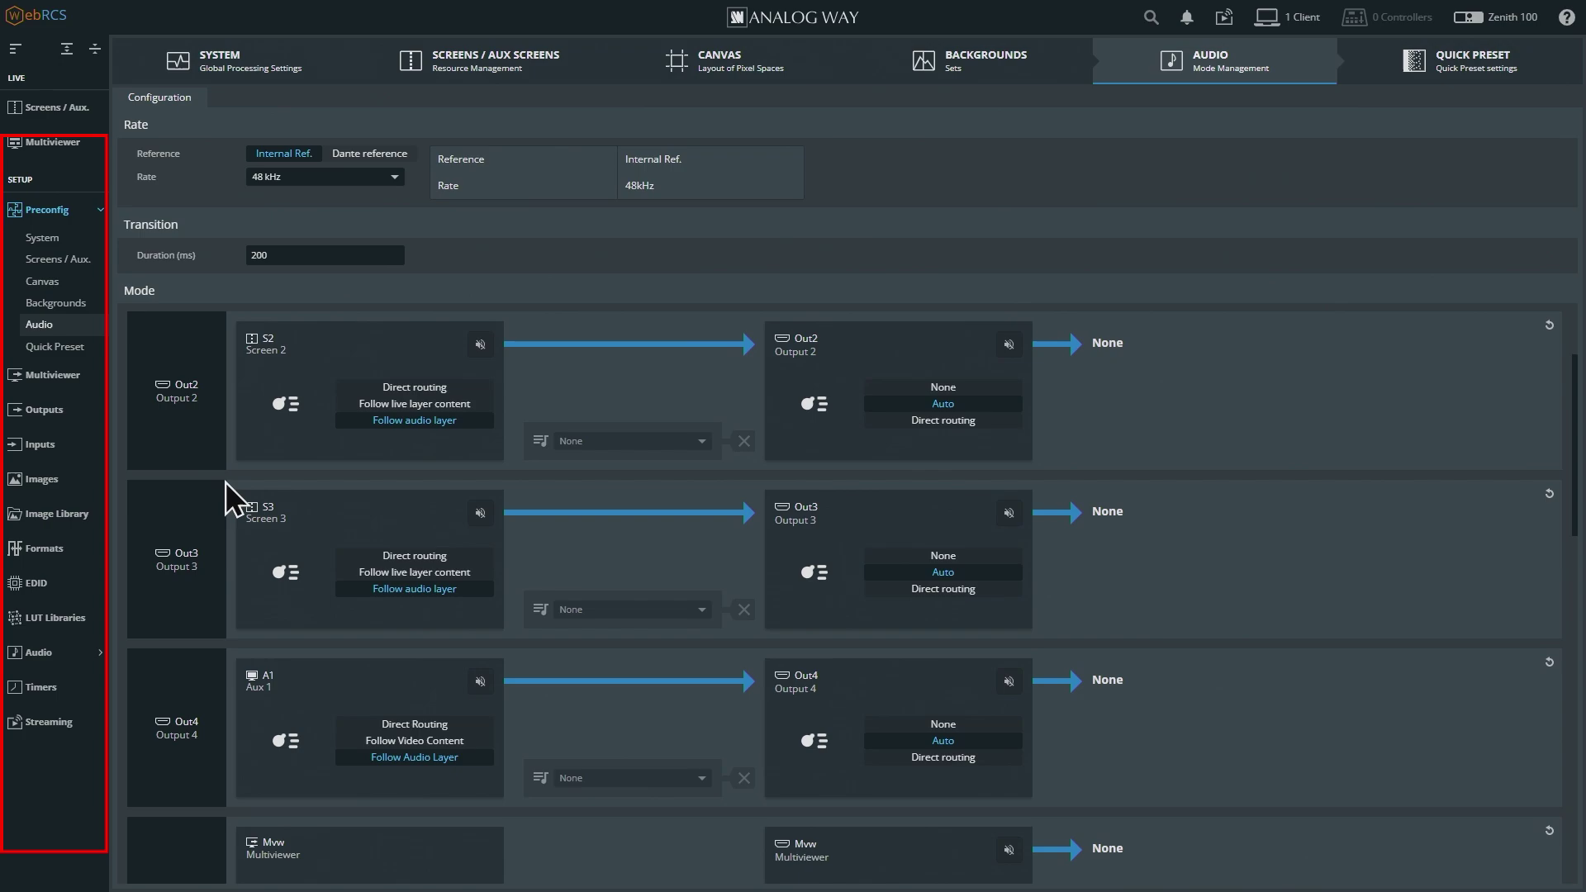
pyautogui.scroll(-4, 255, 692)
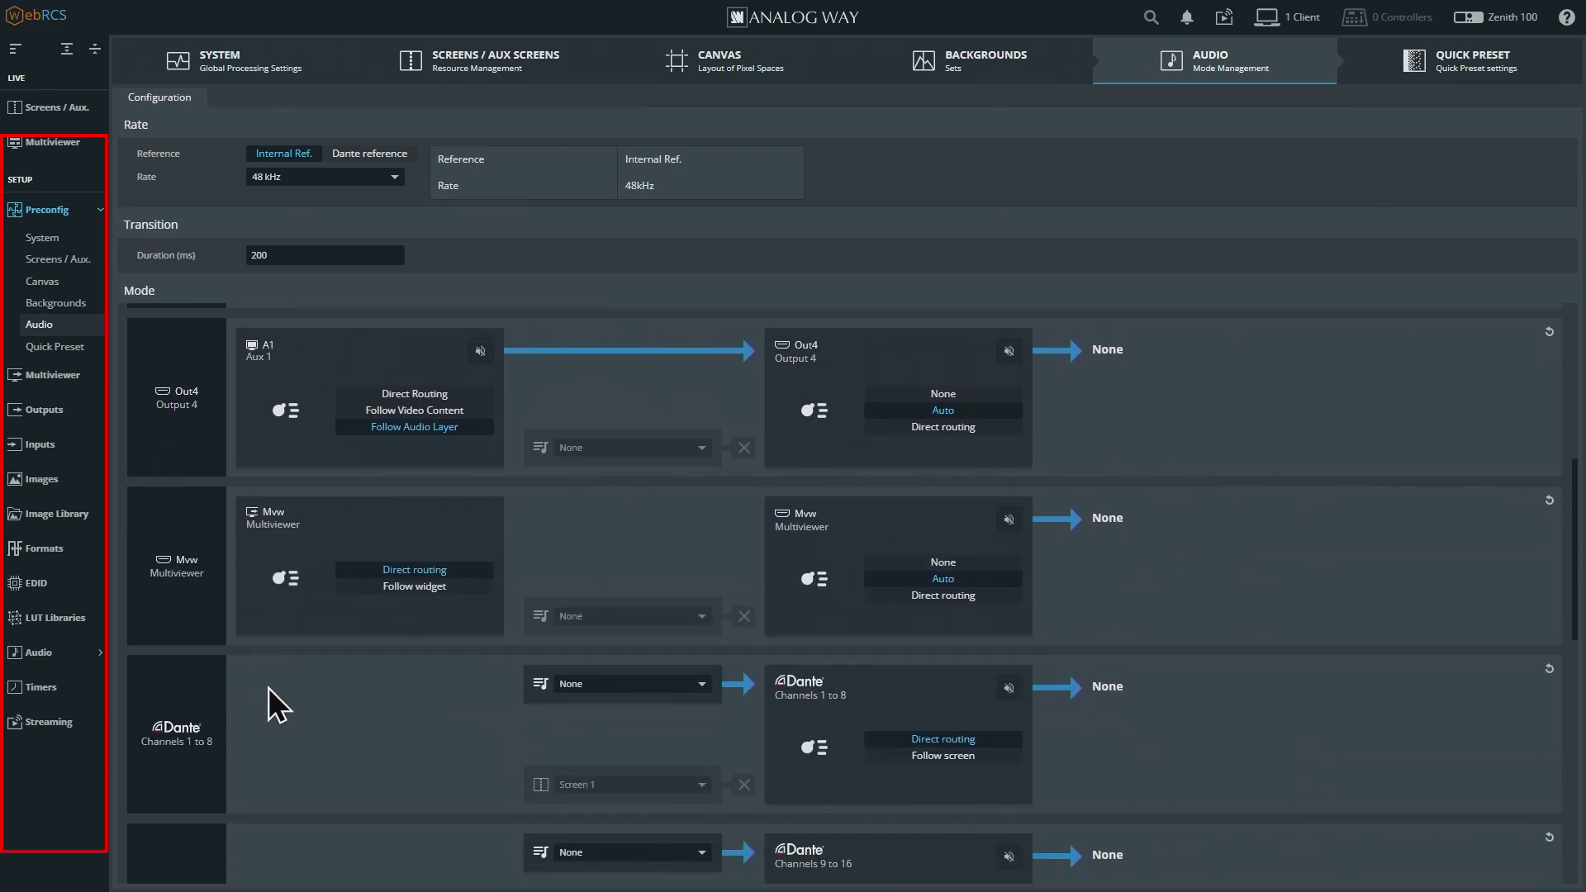
pyautogui.scroll(-2, 309, 678)
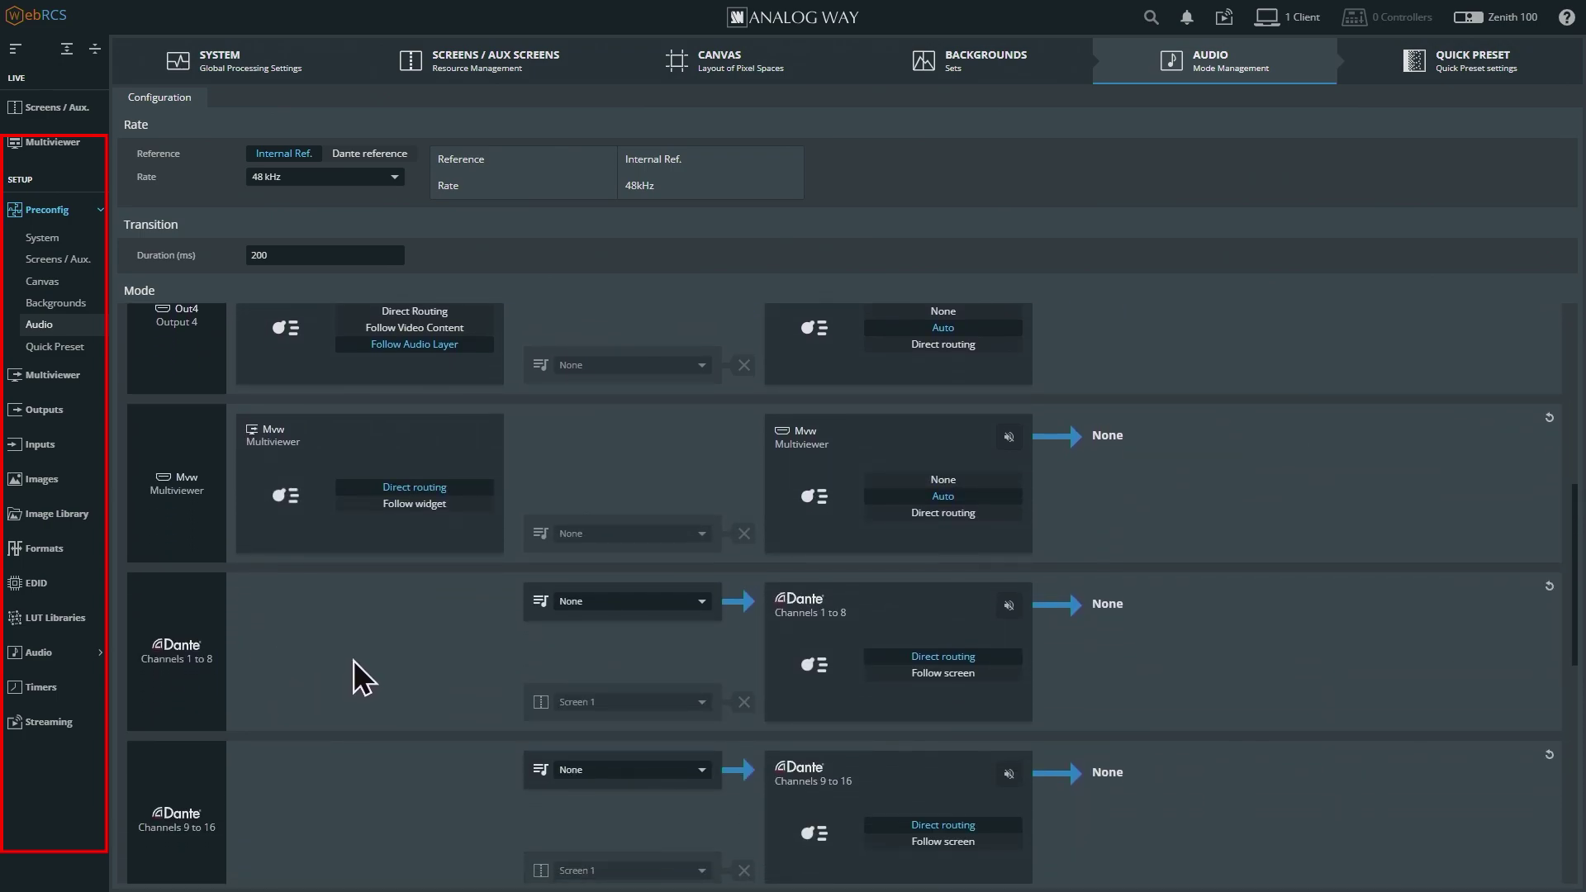
pyautogui.scroll(-3, 353, 661)
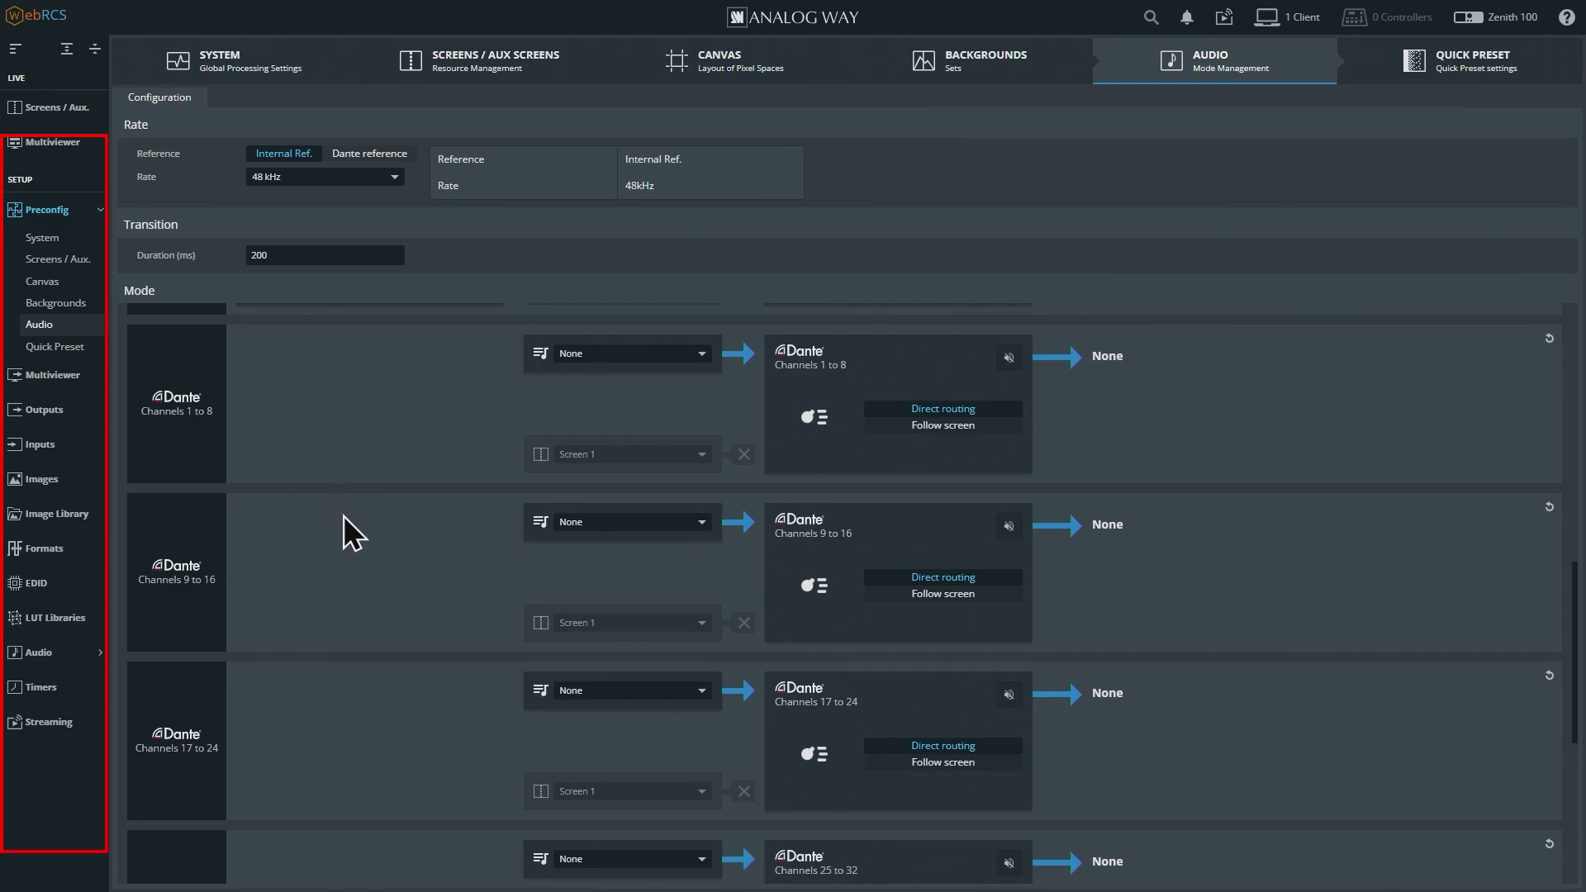
pyautogui.scroll(-5, 344, 515)
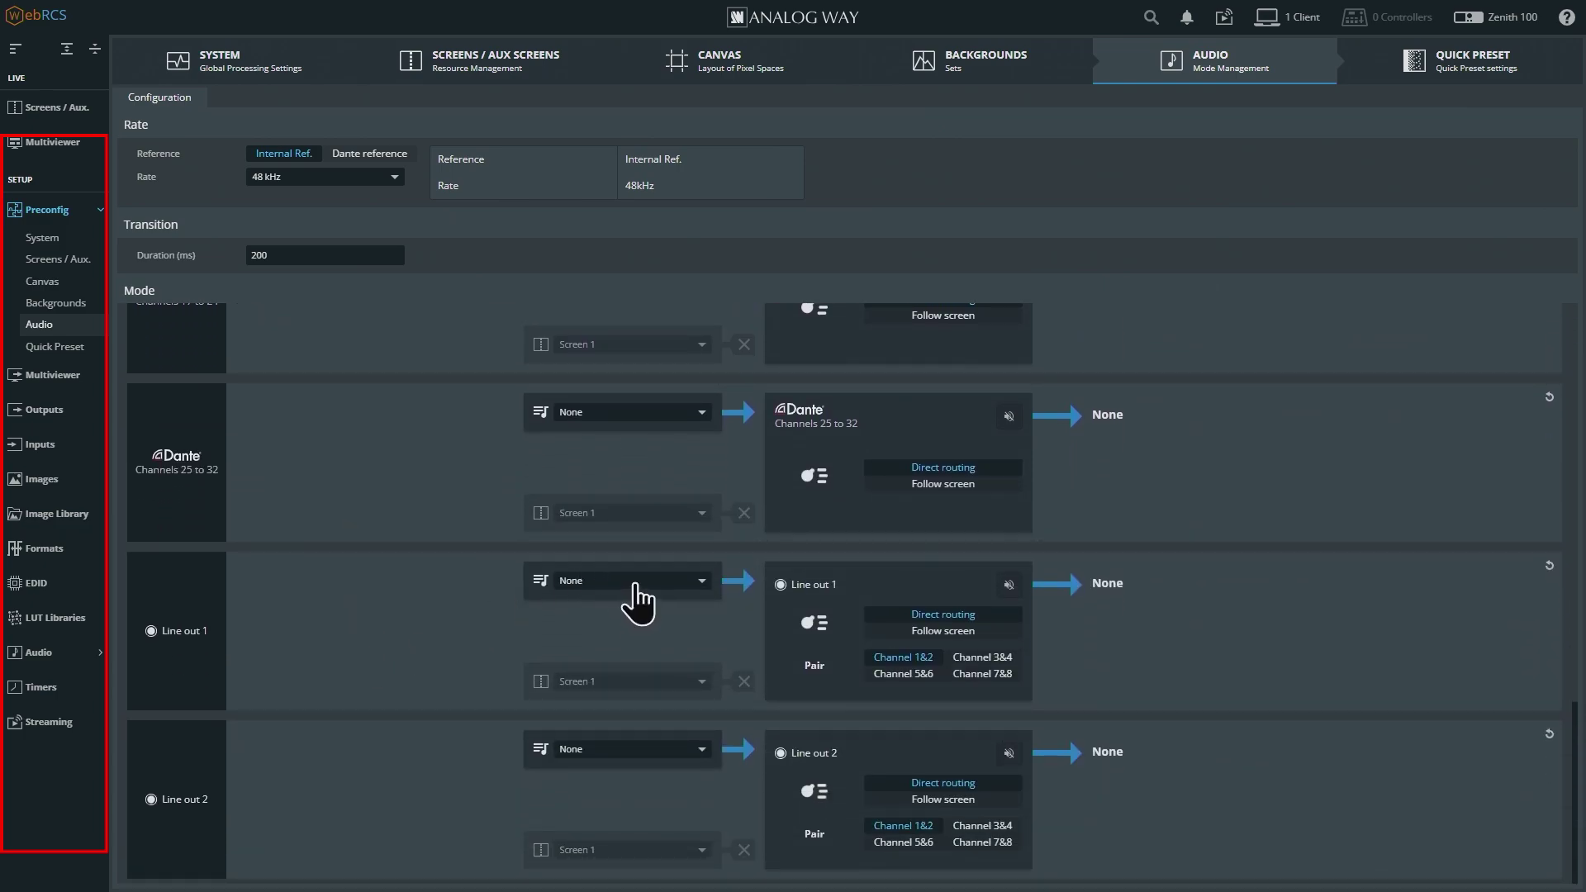
# Review Line out 1 sources, set it to Follow screen with Screen 1, then open Quick Preset
pyautogui.click(638, 603)
pyautogui.click(368, 613)
pyautogui.click(942, 631)
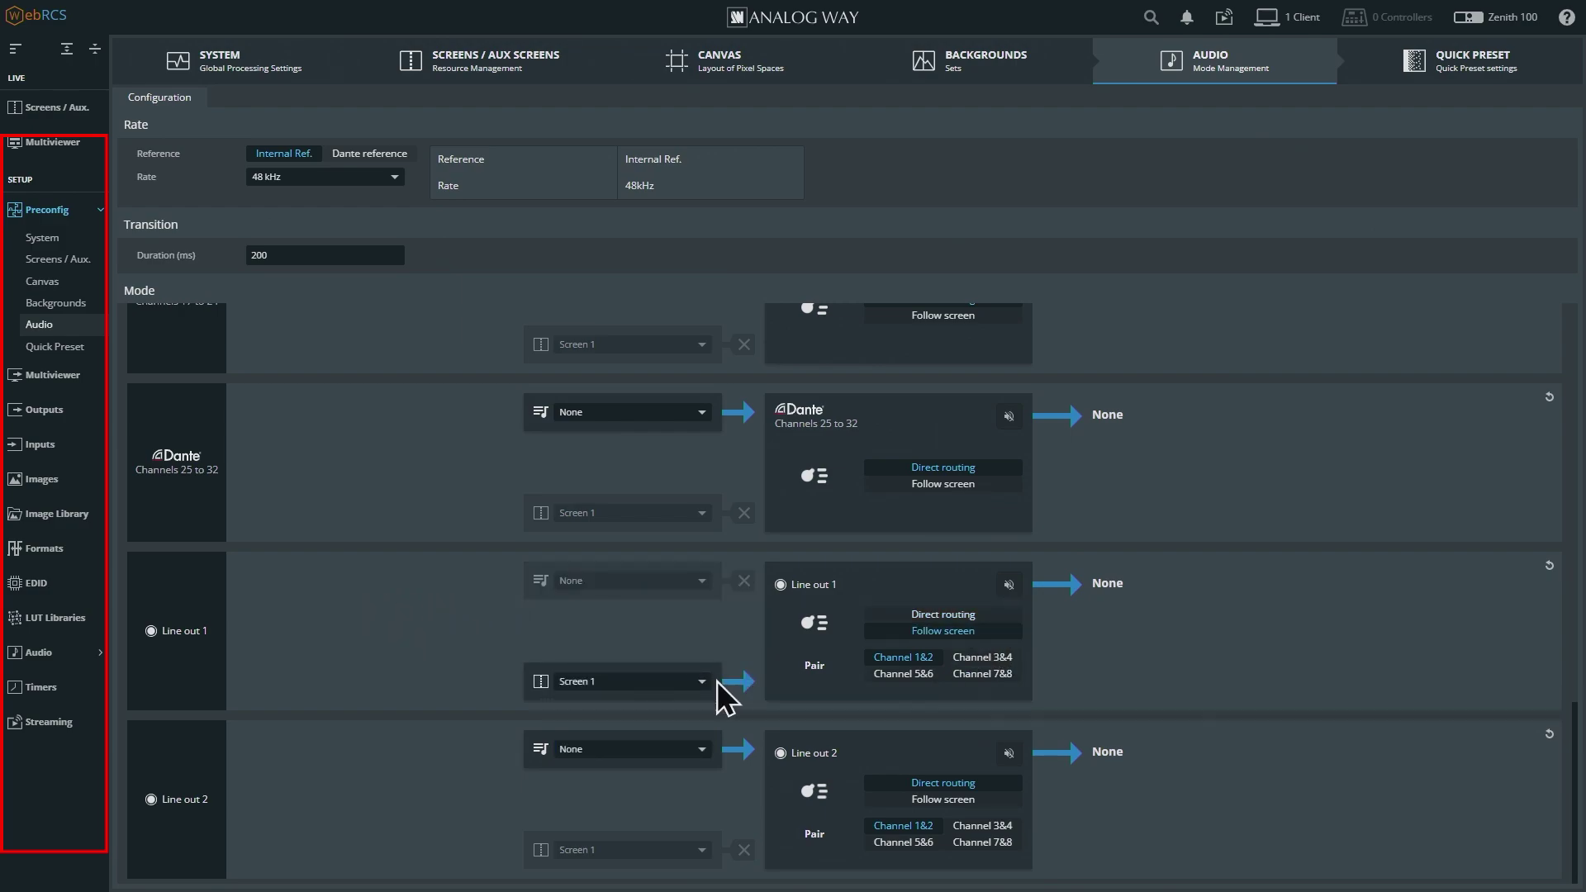
pyautogui.click(950, 615)
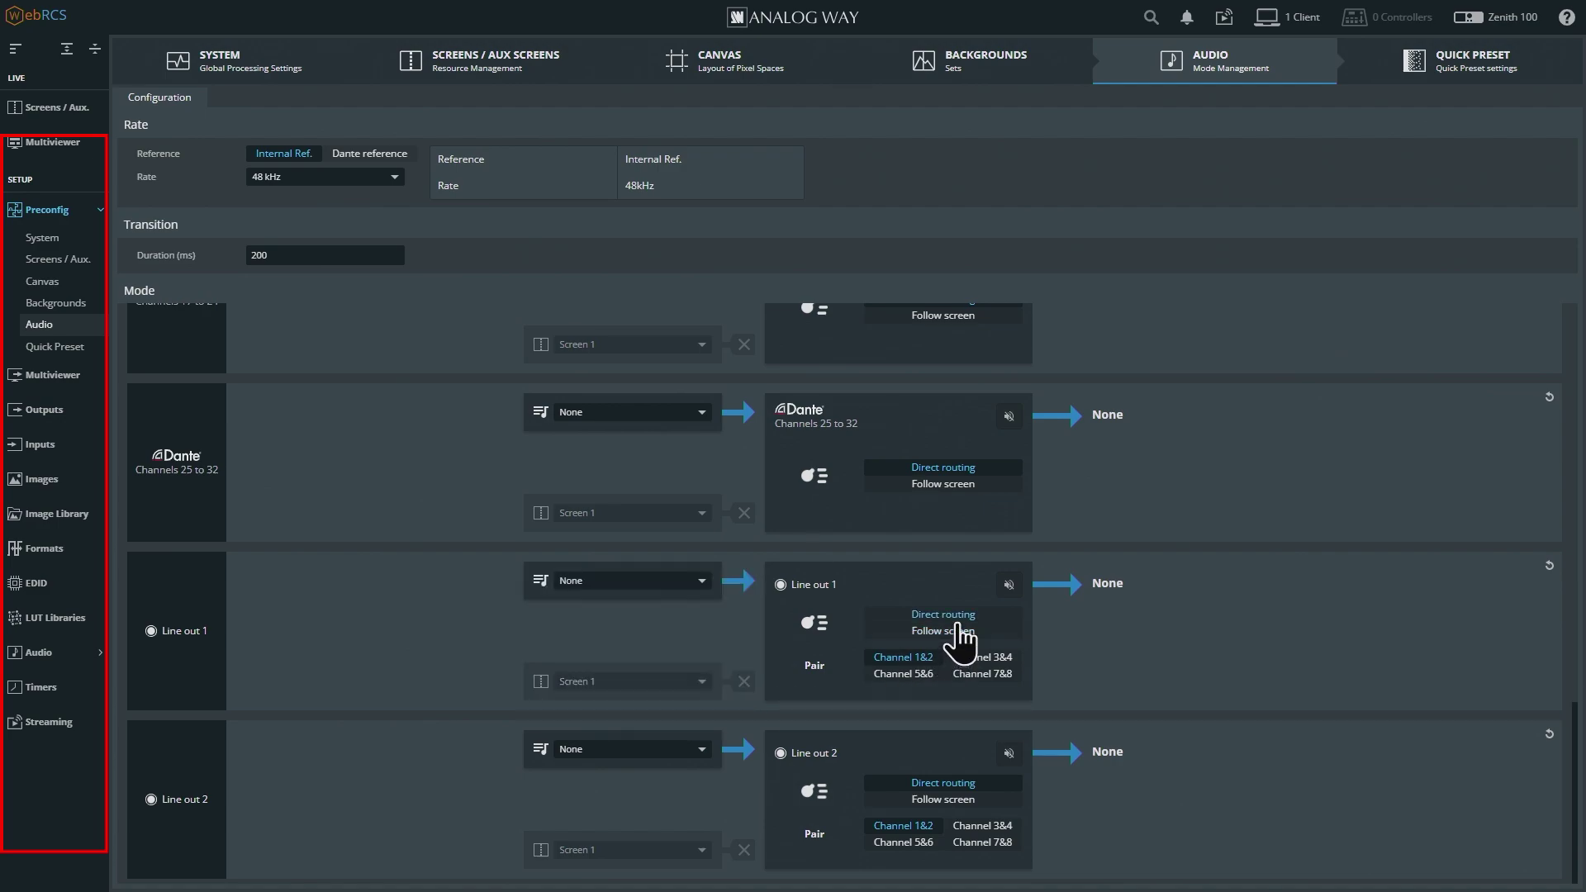
pyautogui.click(659, 583)
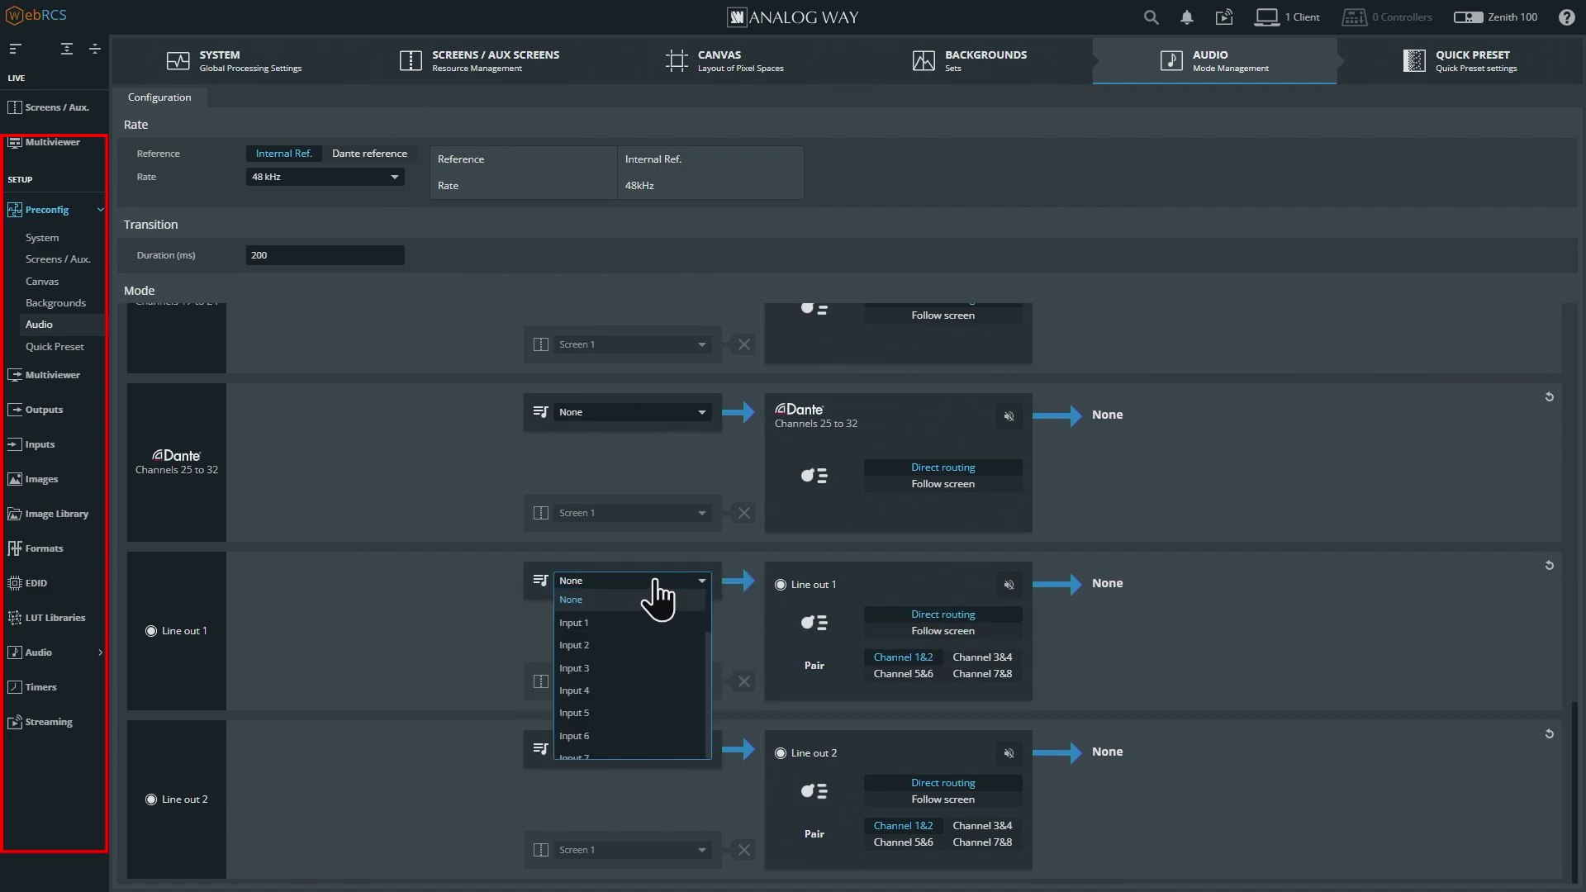
pyautogui.scroll(-5, 619, 708)
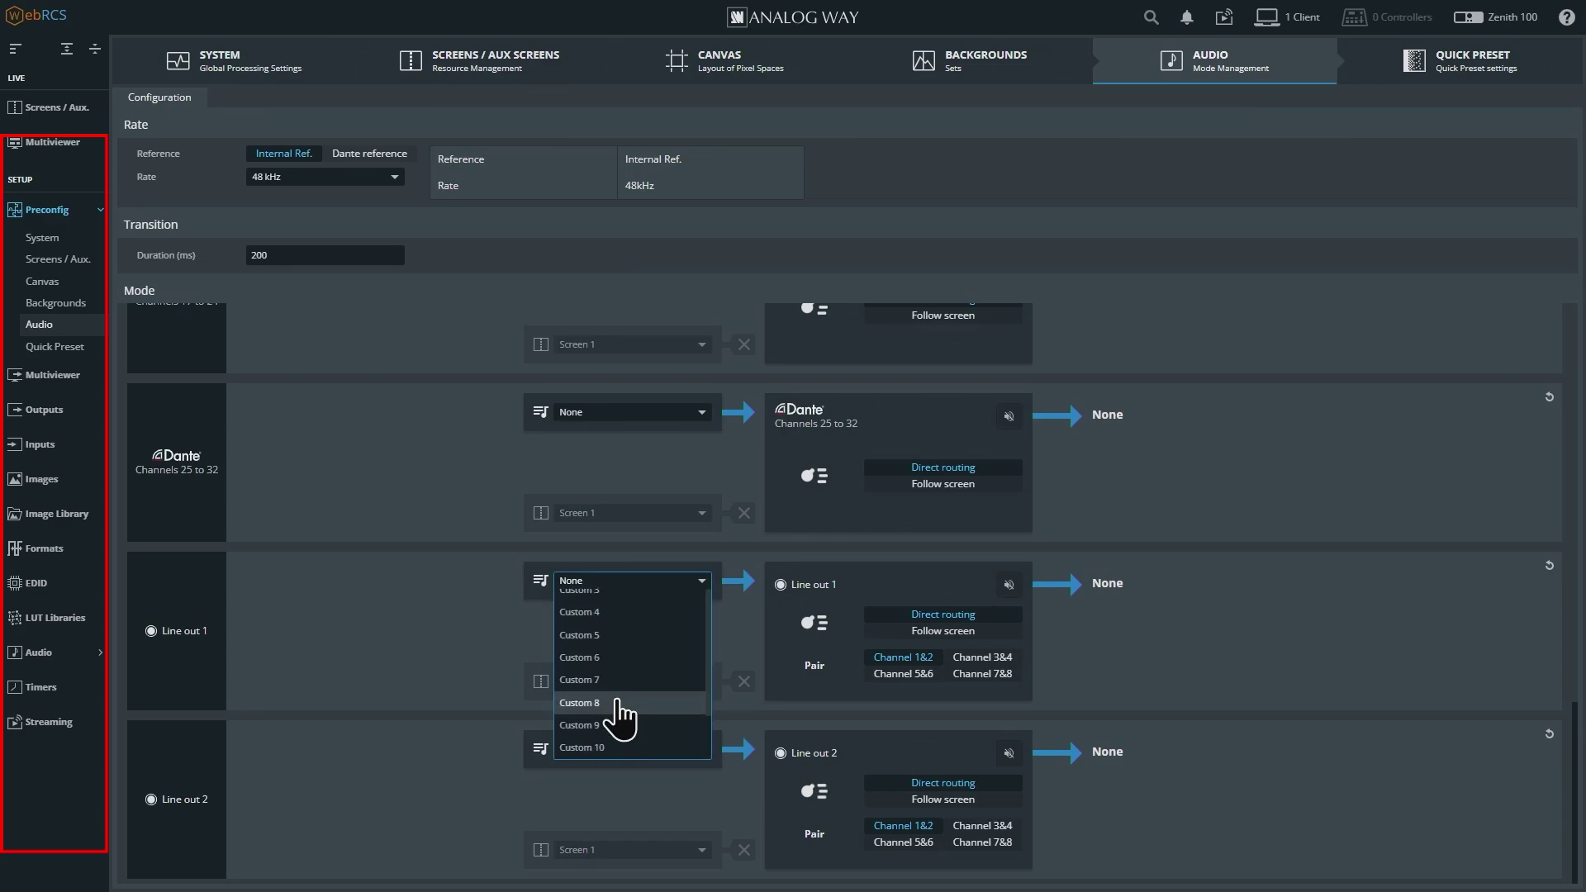
pyautogui.scroll(5, 620, 714)
pyautogui.click(438, 627)
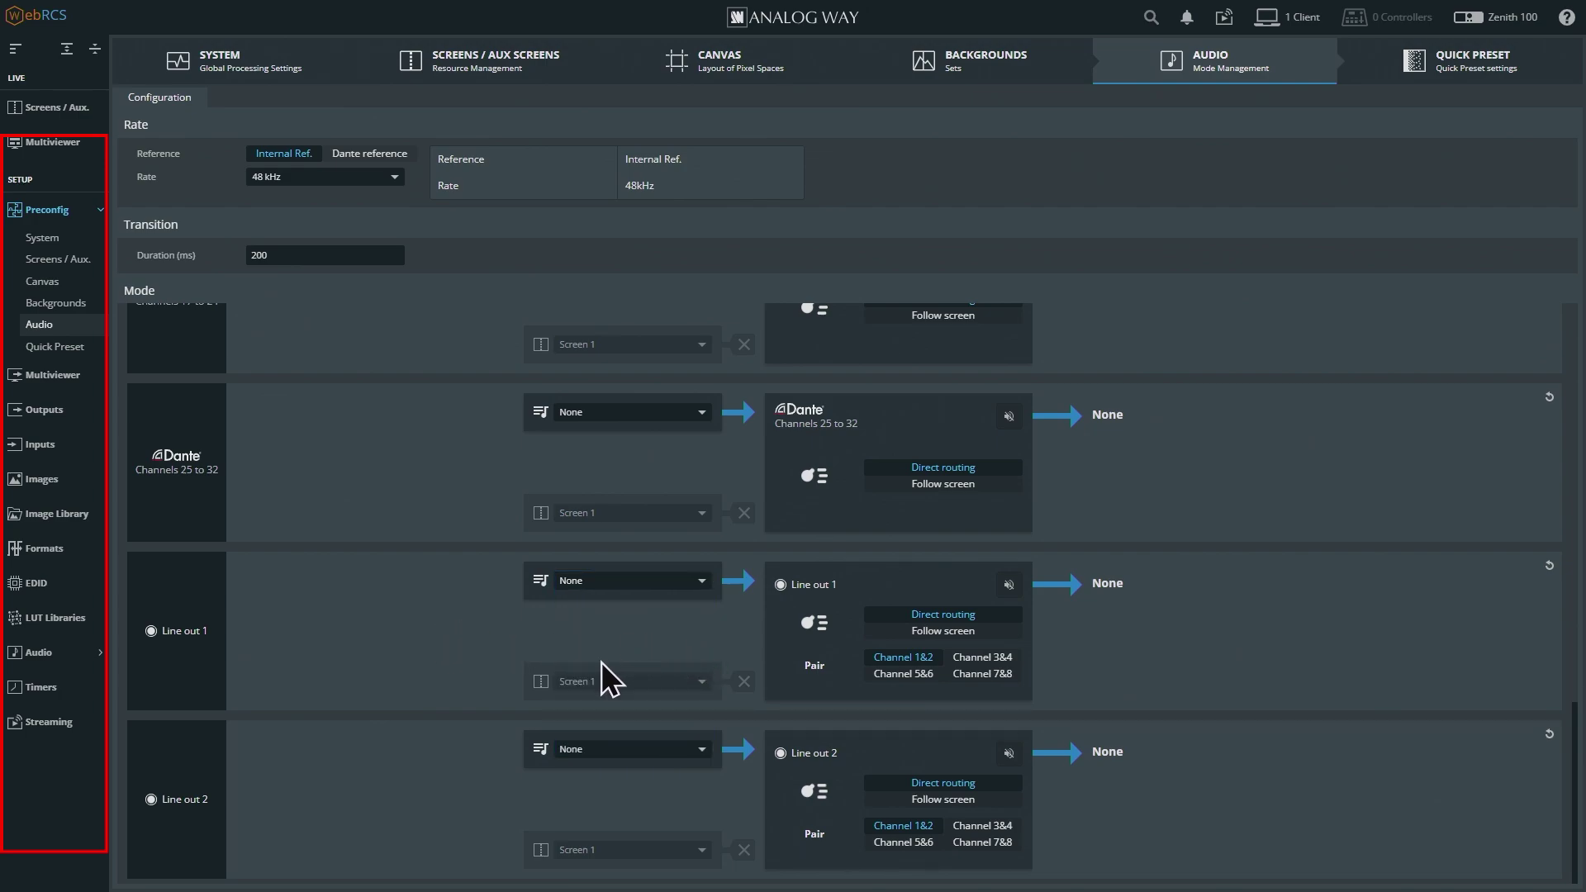
pyautogui.click(943, 631)
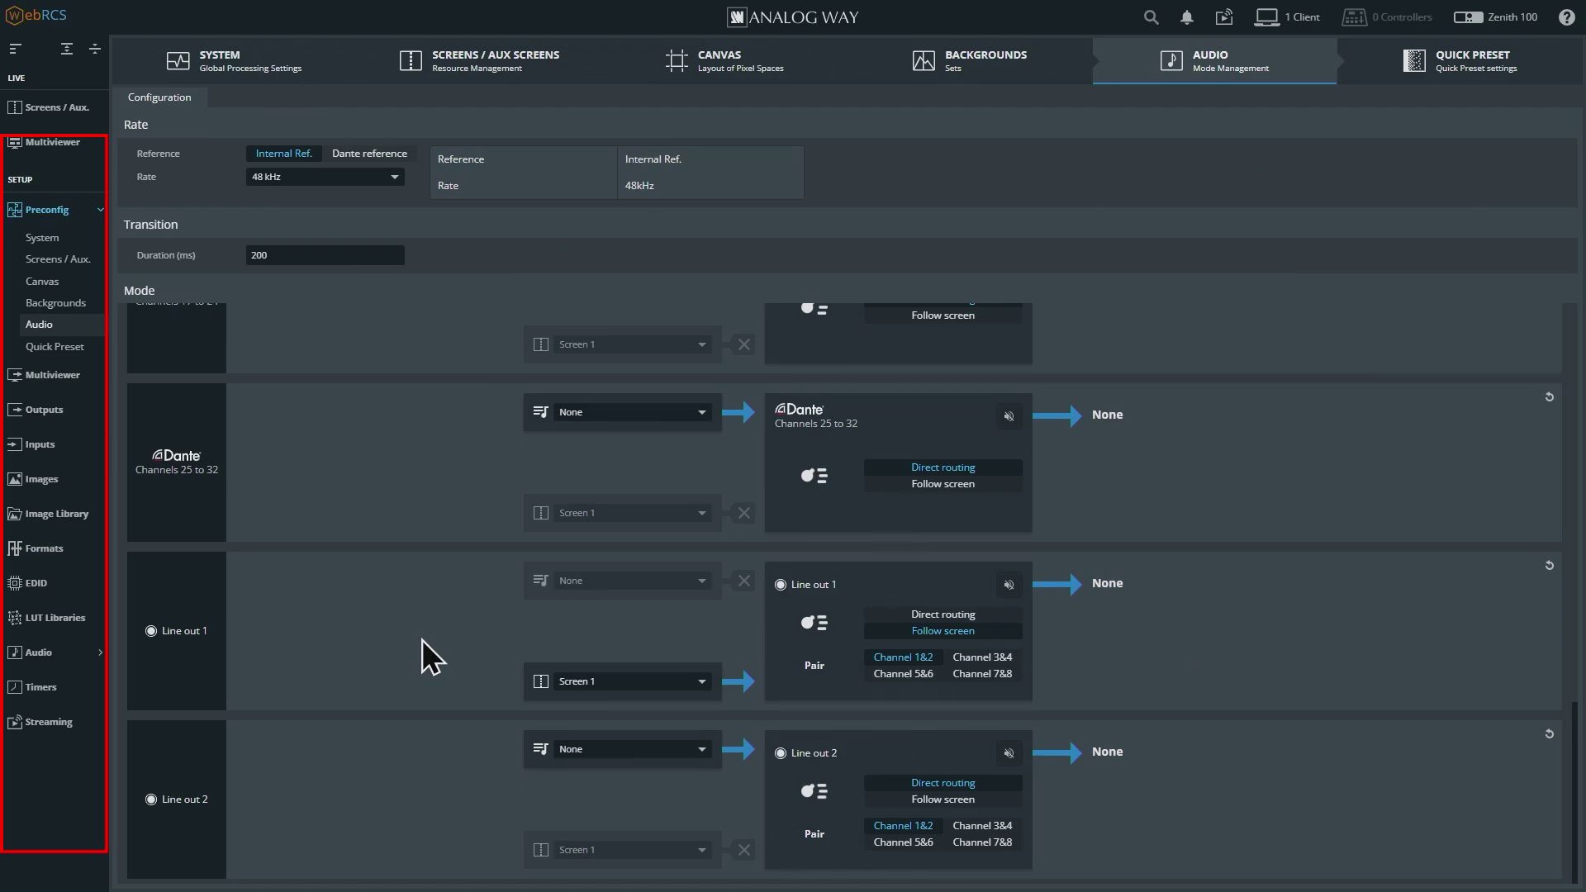
pyautogui.click(55, 346)
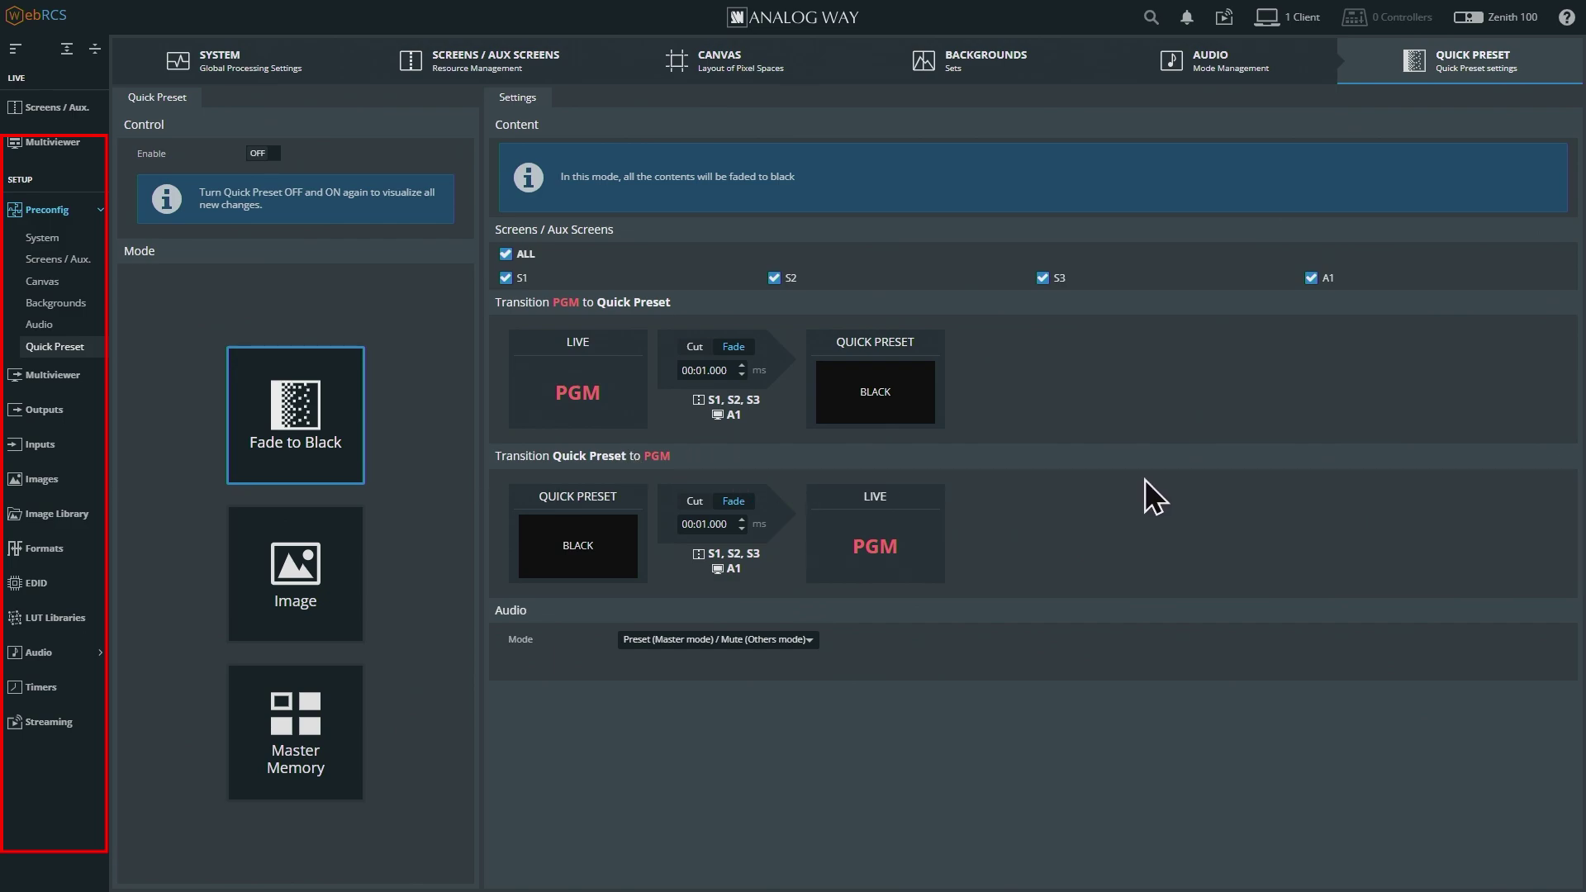
# Preview the Master Memory mode, then leave the Quick Preset mode on Image
pyautogui.click(289, 603)
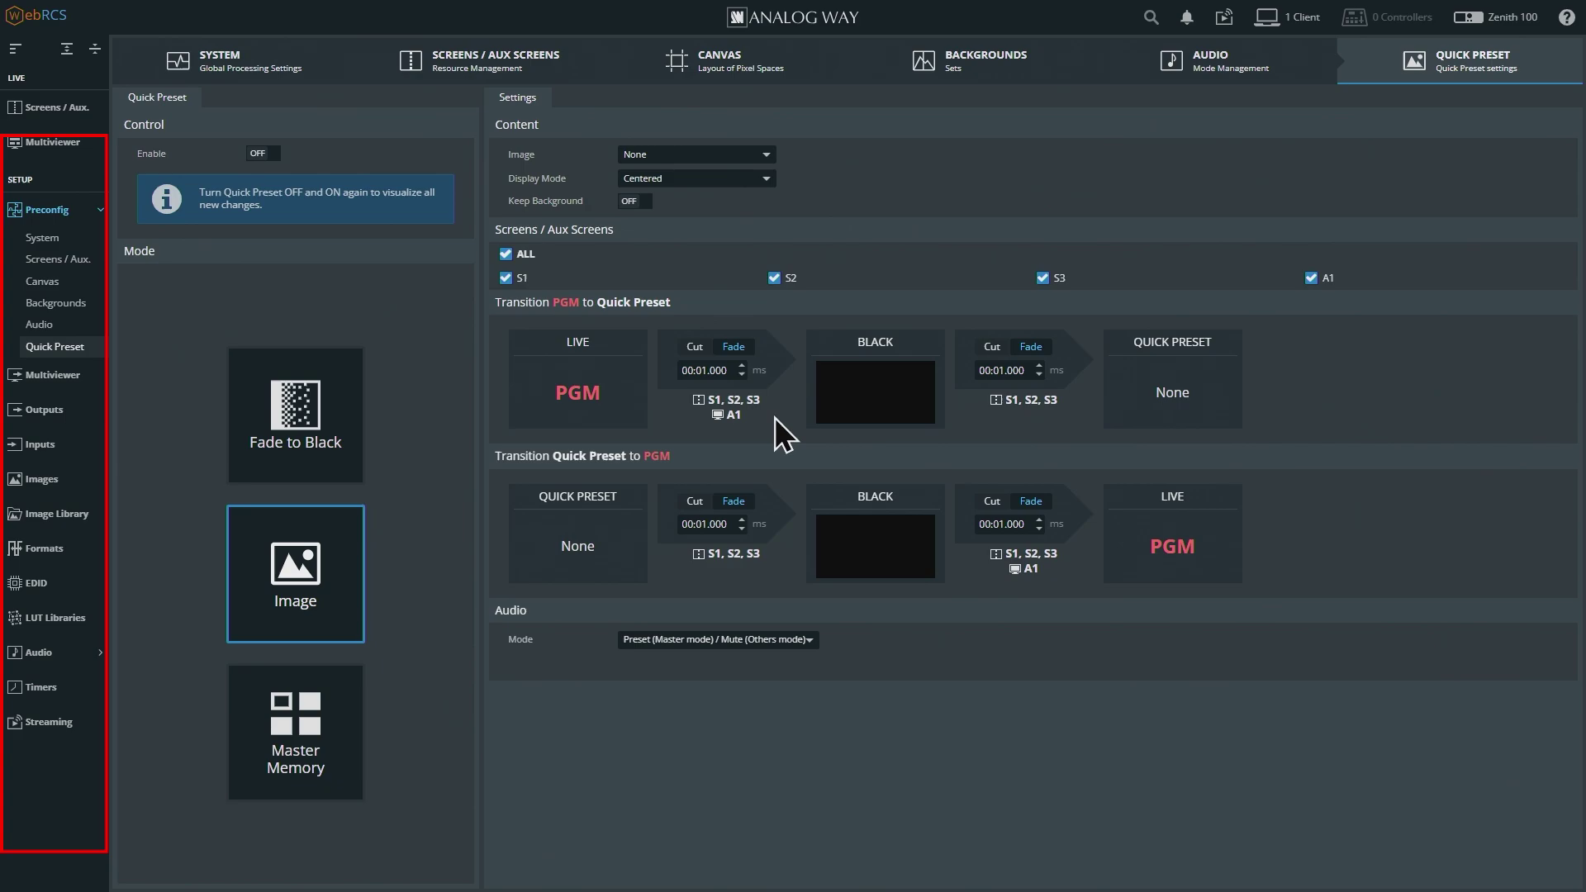
pyautogui.click(322, 756)
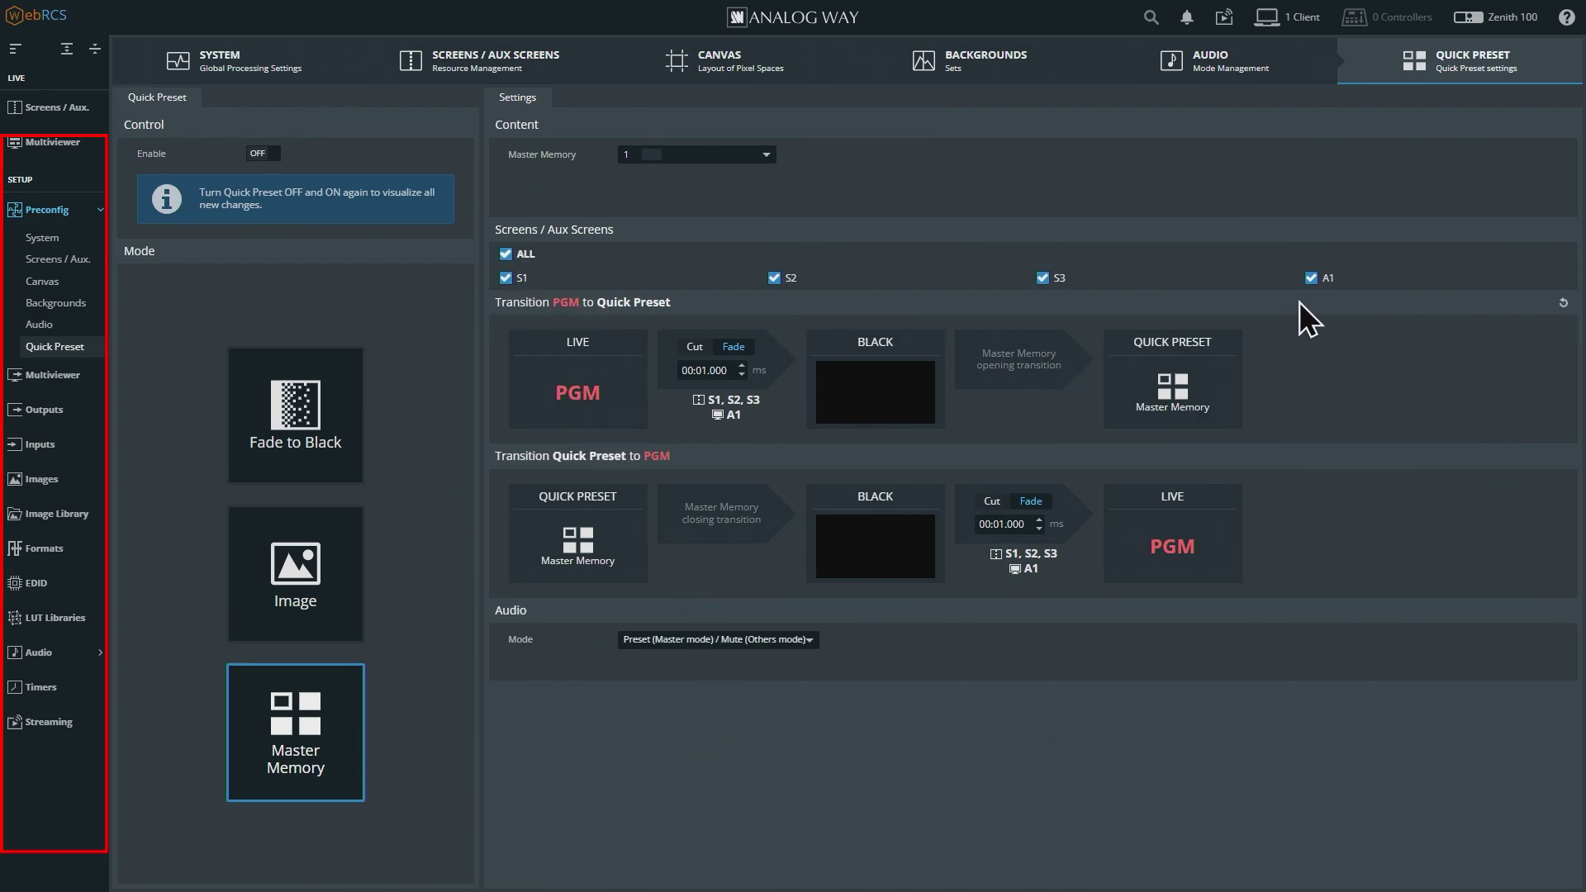
pyautogui.click(307, 580)
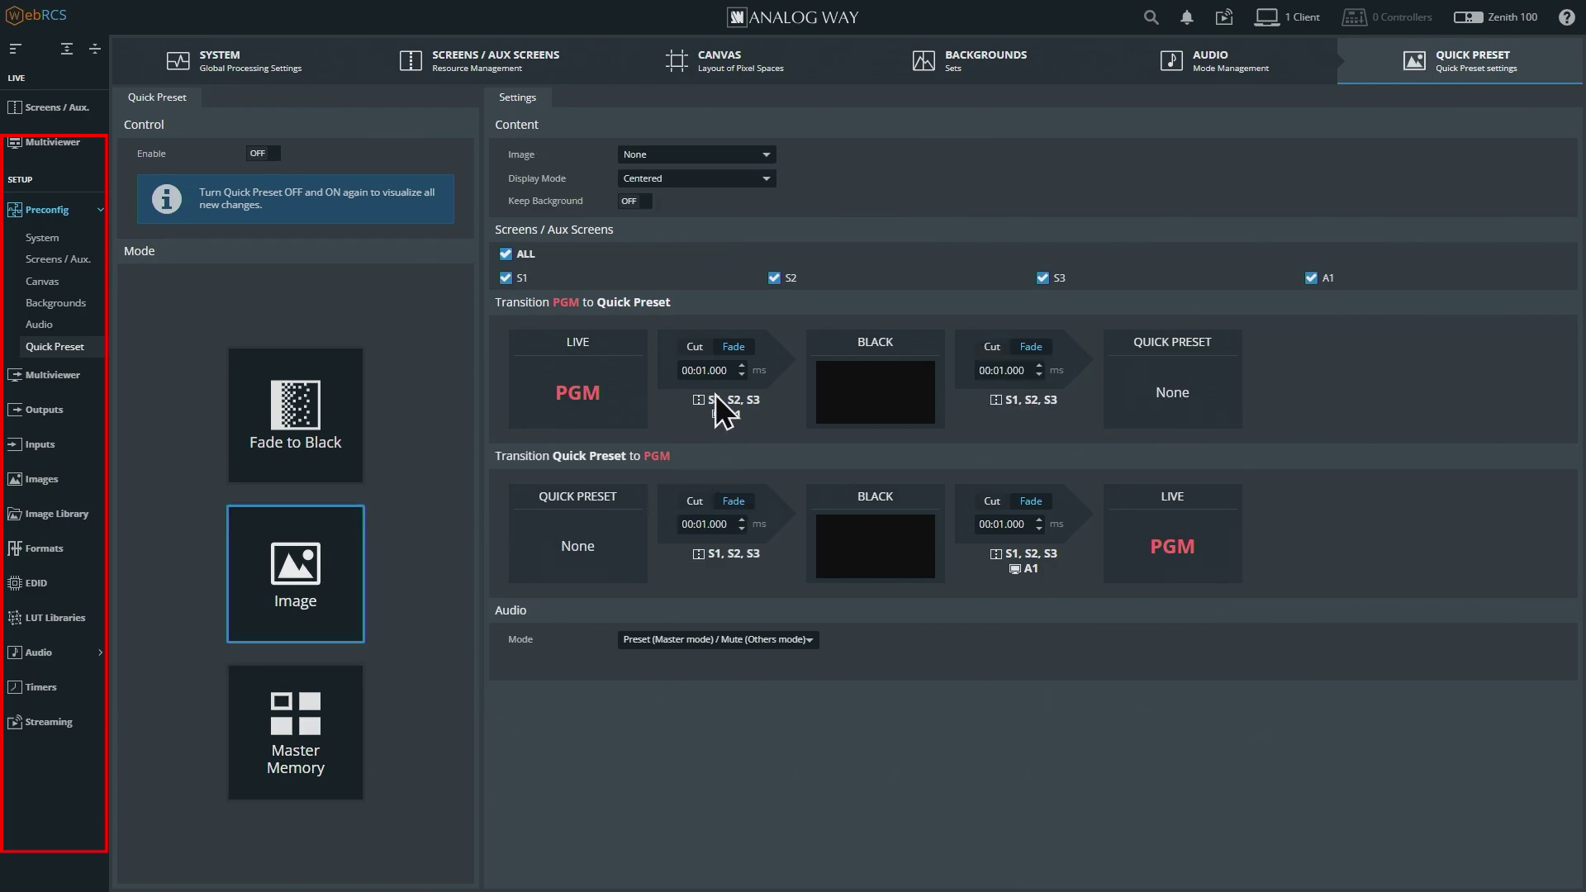